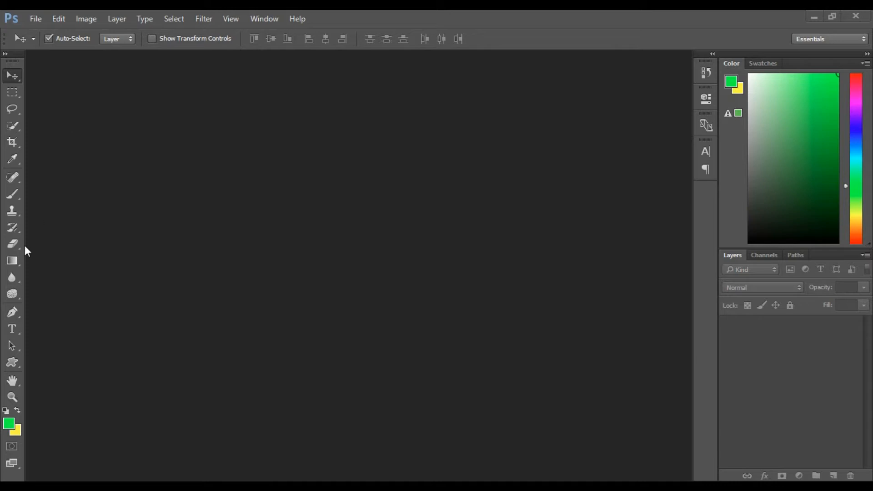
# - Activate the Eraser tool and switch to the Gradient tool
pyautogui.click(12, 244)
pyautogui.click(12, 244)
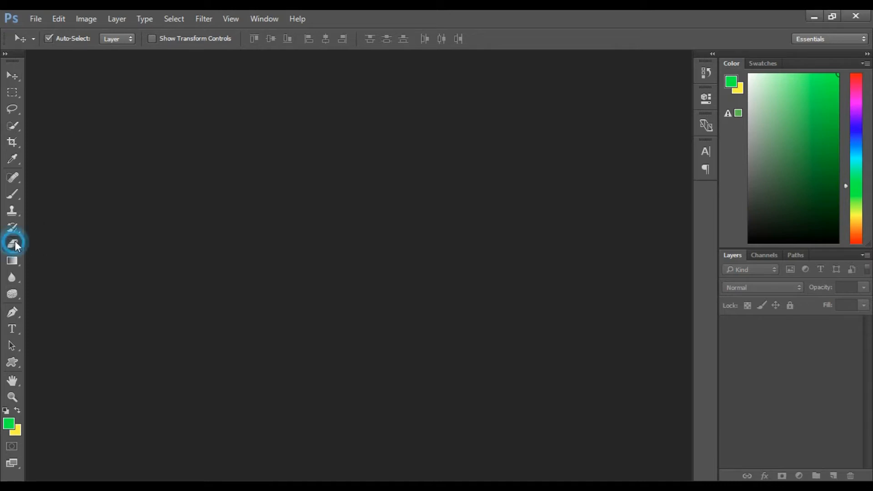
pyautogui.click(51, 241)
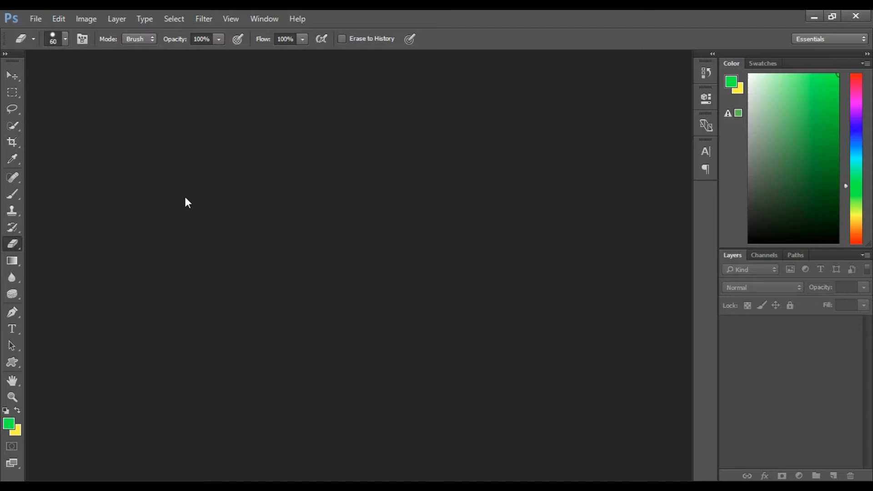
pyautogui.moveTo(14, 267); pyautogui.dragTo(42, 264)
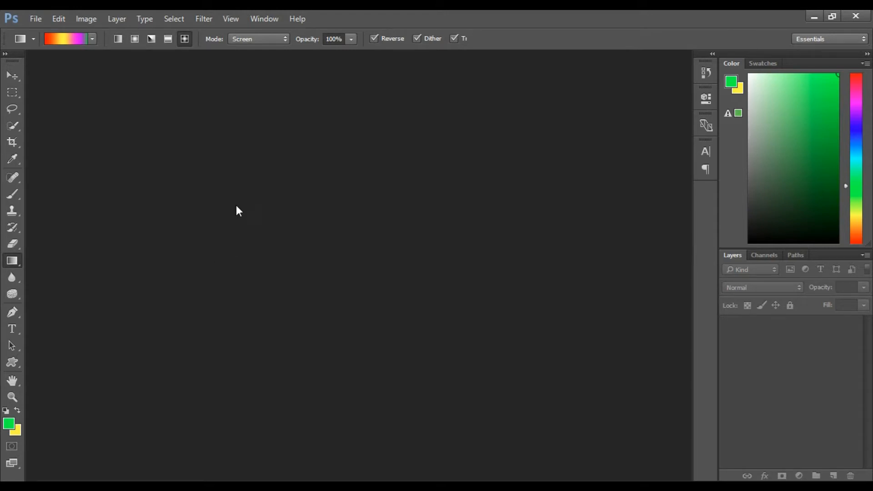
# - Create a new 1000 by 1000 pixel RGB document at 72 pixels/inch with a white background
pyautogui.click(34, 18)
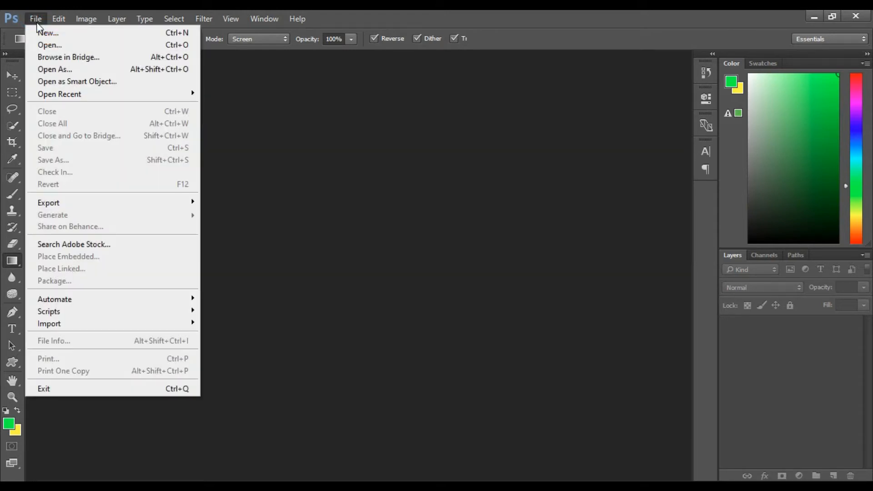
pyautogui.click(40, 32)
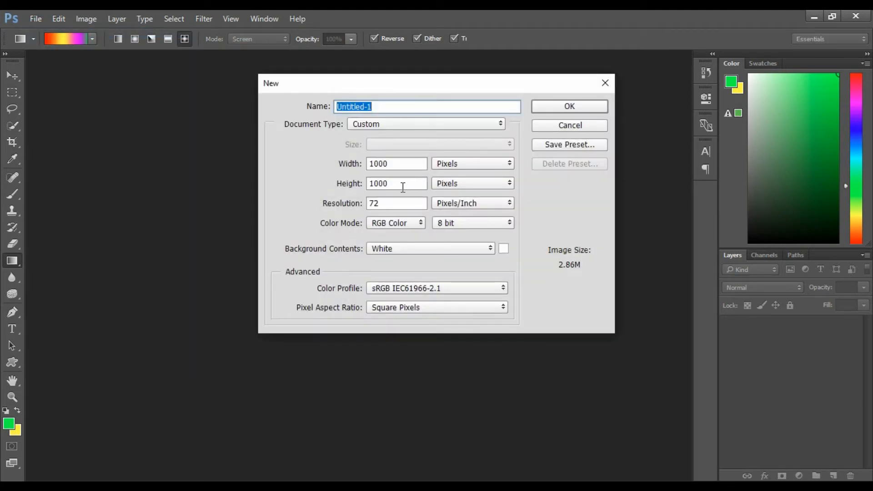
pyautogui.click(406, 250)
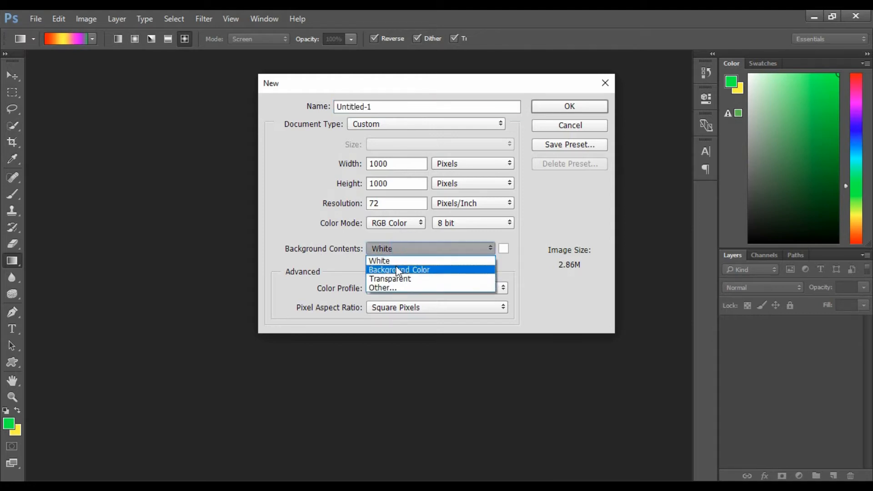
pyautogui.click(393, 261)
pyautogui.click(569, 107)
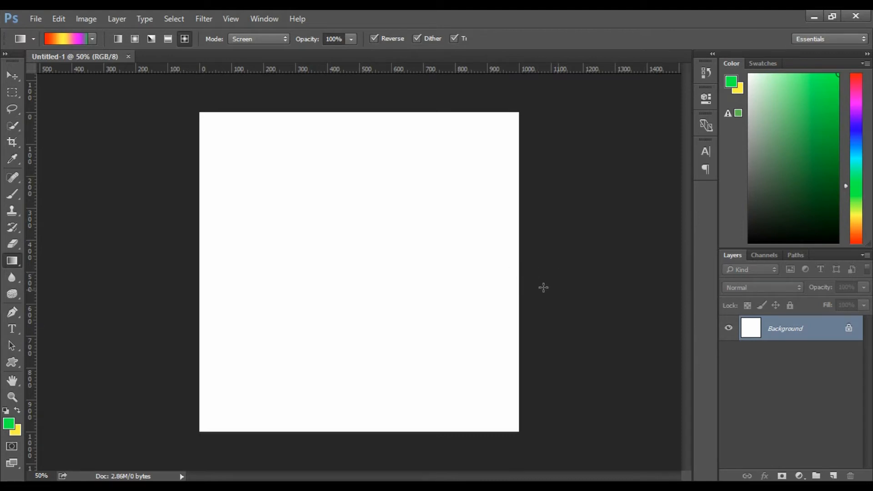
# - Convert the locked Background into a regular layer with the name Layer 0
pyautogui.click(793, 333)
pyautogui.doubleClick(792, 333)
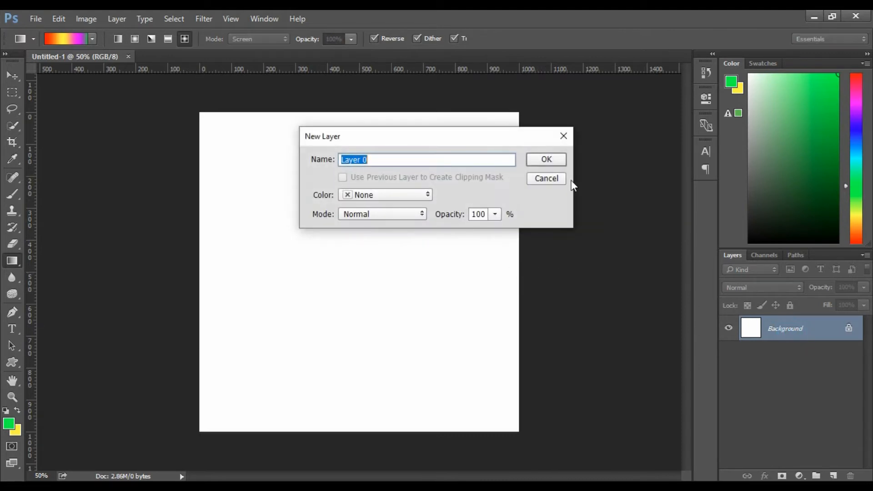
pyautogui.click(553, 160)
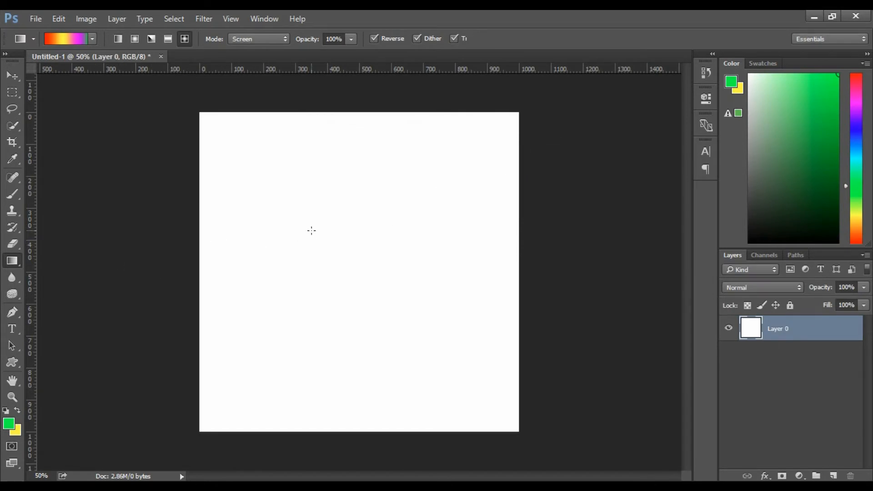
pyautogui.moveTo(15, 265); pyautogui.dragTo(59, 258)
pyautogui.click(16, 91)
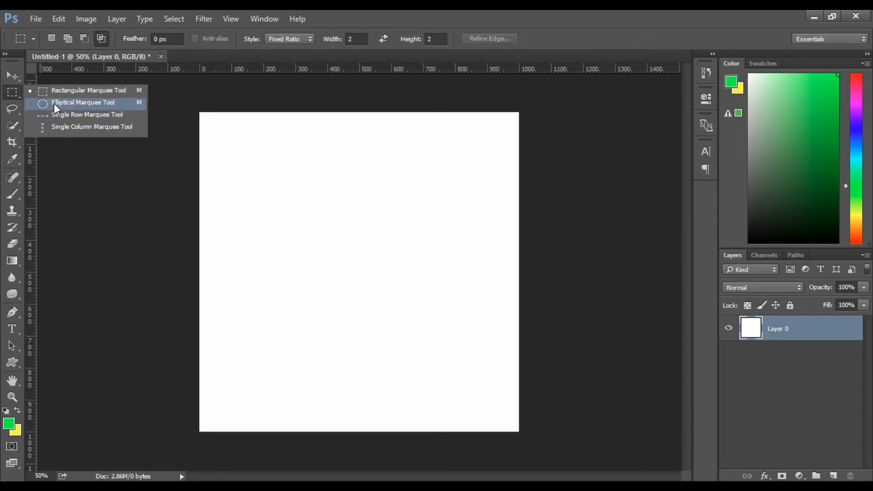
pyautogui.click(54, 102)
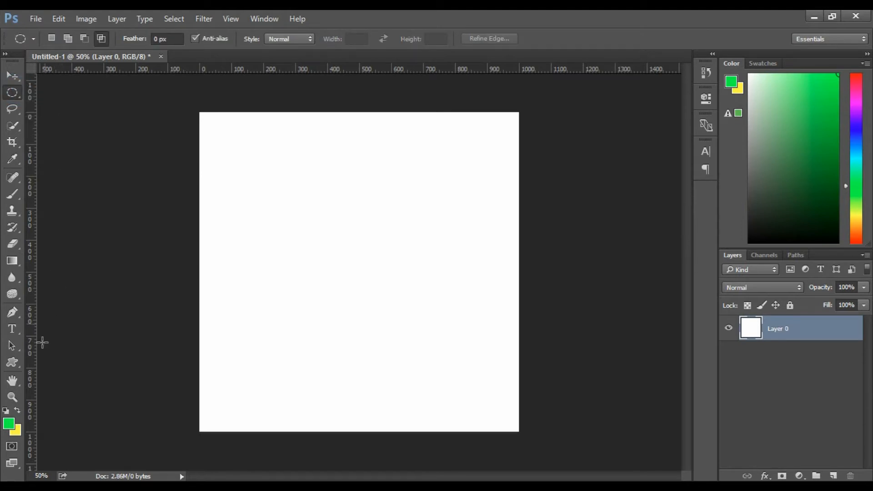
# - Draw a rectangular path about 824 by 346 px across the canvas and convert it into a selection
pyautogui.click(12, 363)
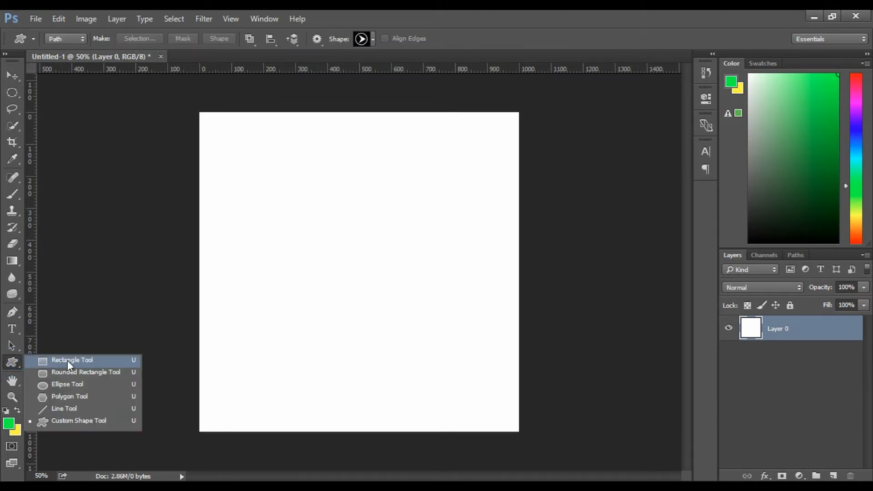
pyautogui.click(69, 360)
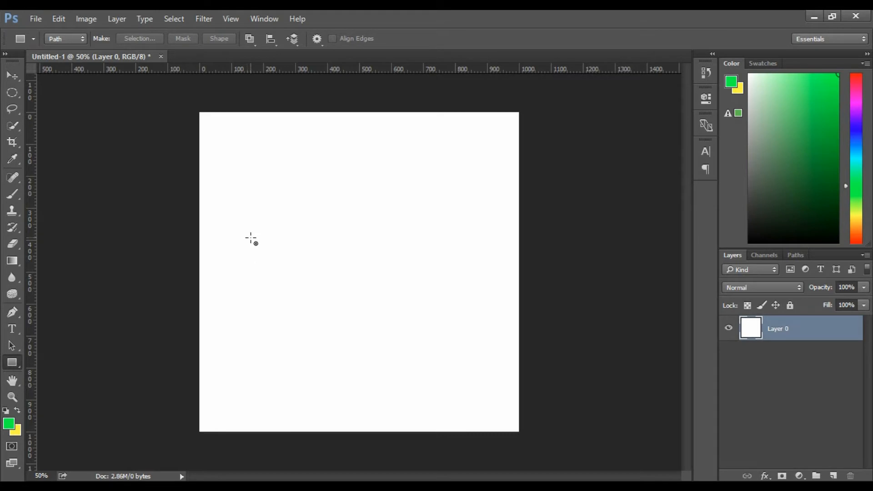
pyautogui.moveTo(217, 197); pyautogui.dragTo(481, 306)
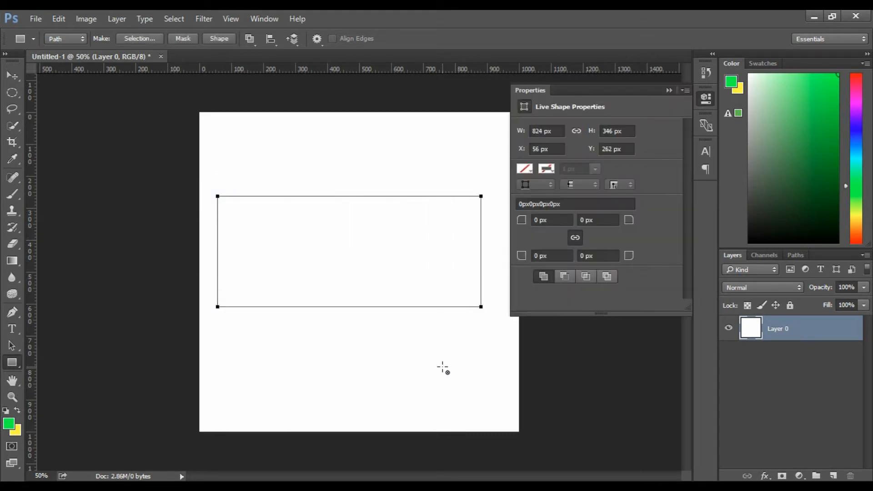
pyautogui.click(669, 91)
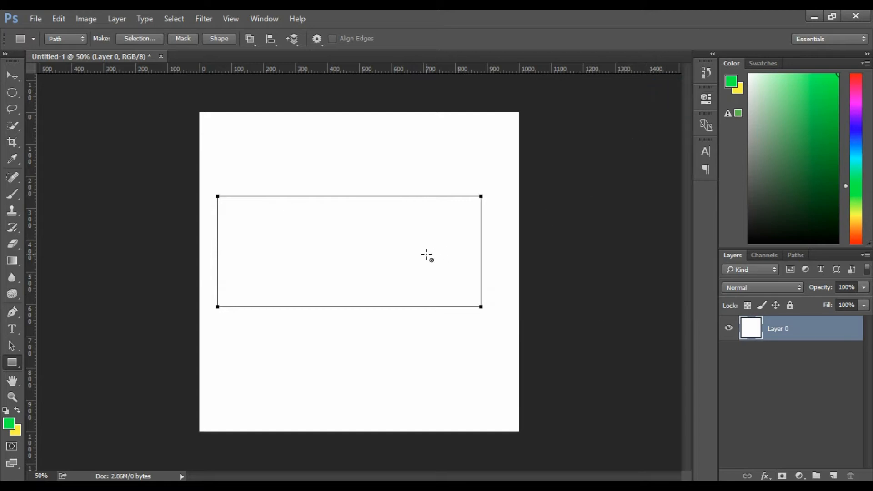
pyautogui.hotkey('ctrl', 'Return')
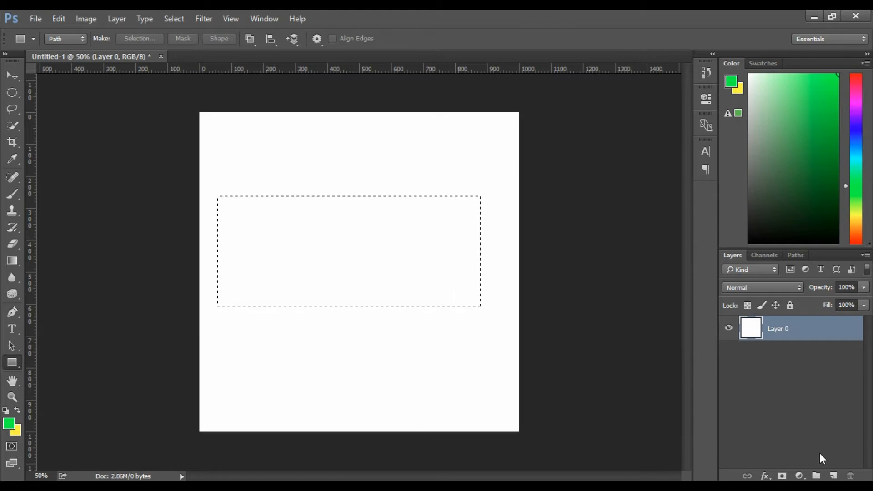
# - Add a new layer above Layer 0 and set the Gradient tool to the Linear Gradient style
pyautogui.click(833, 476)
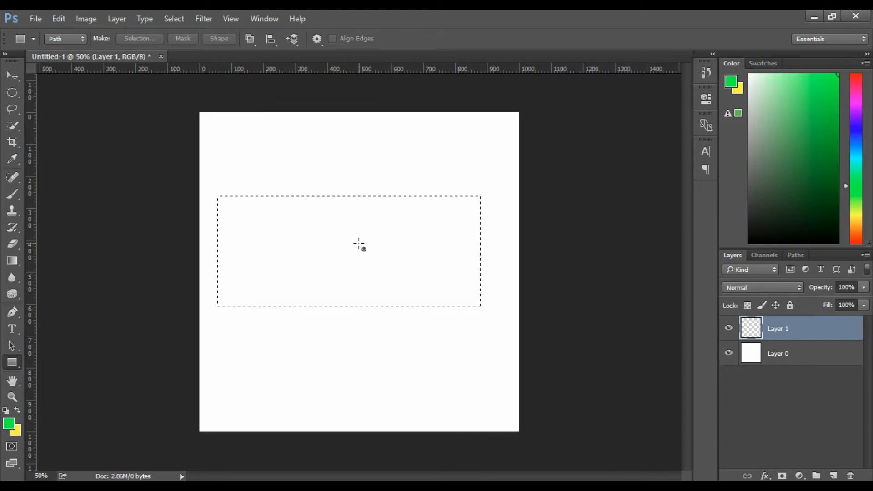
pyautogui.click(11, 261)
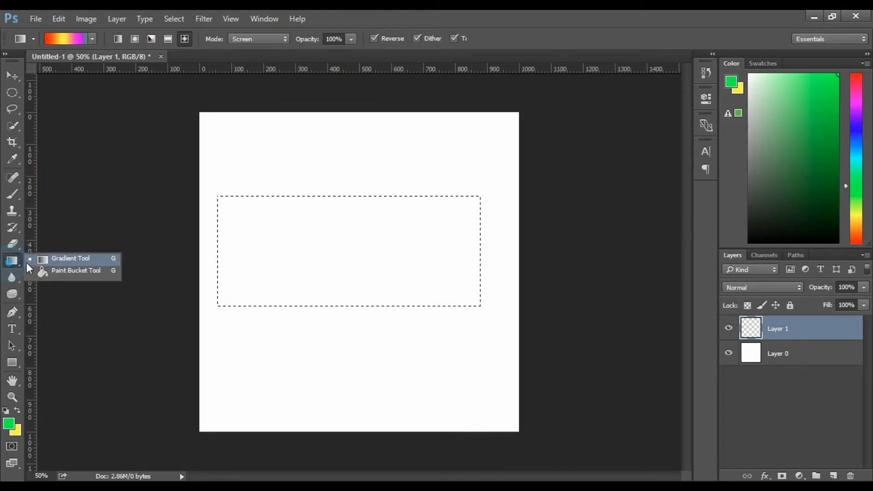
pyautogui.click(44, 258)
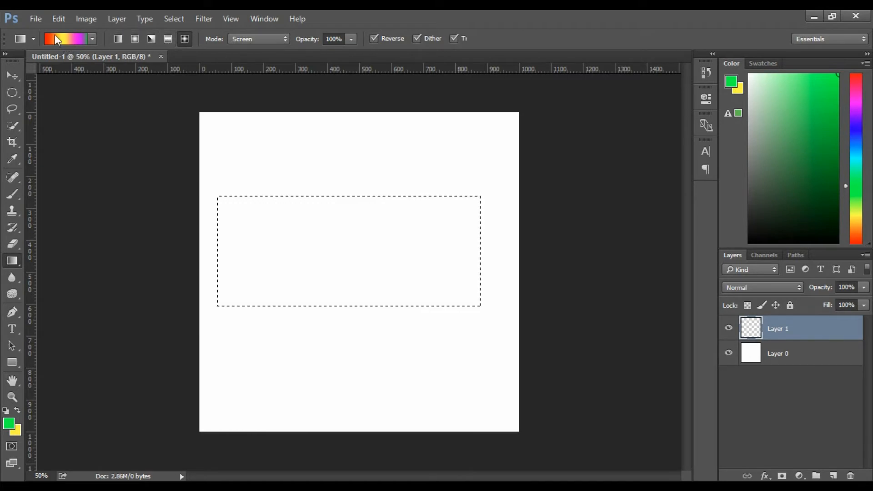
pyautogui.click(92, 40)
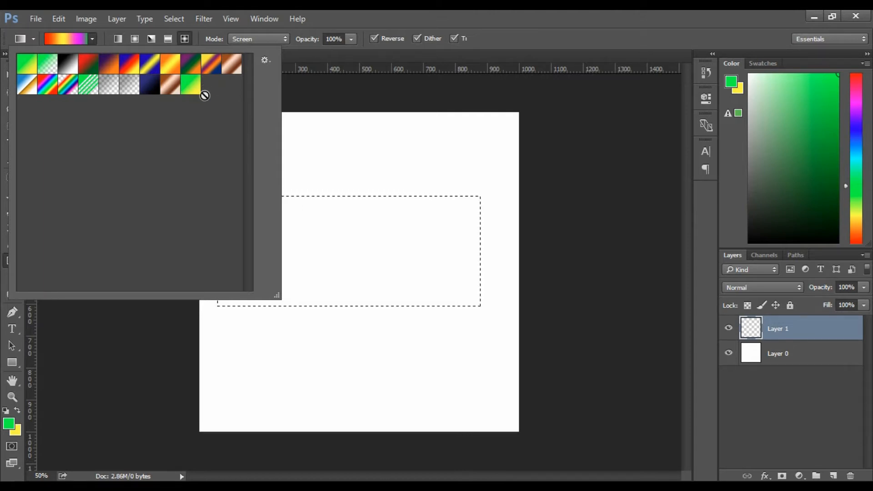
pyautogui.click(93, 40)
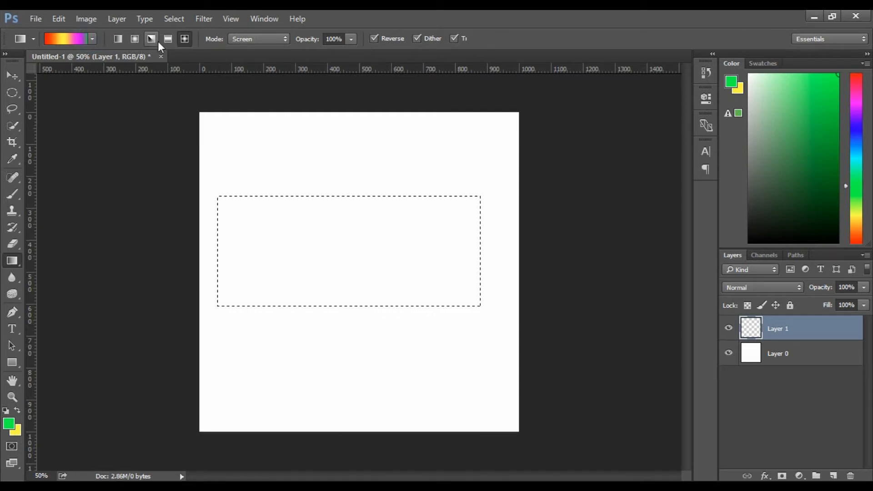
pyautogui.click(119, 39)
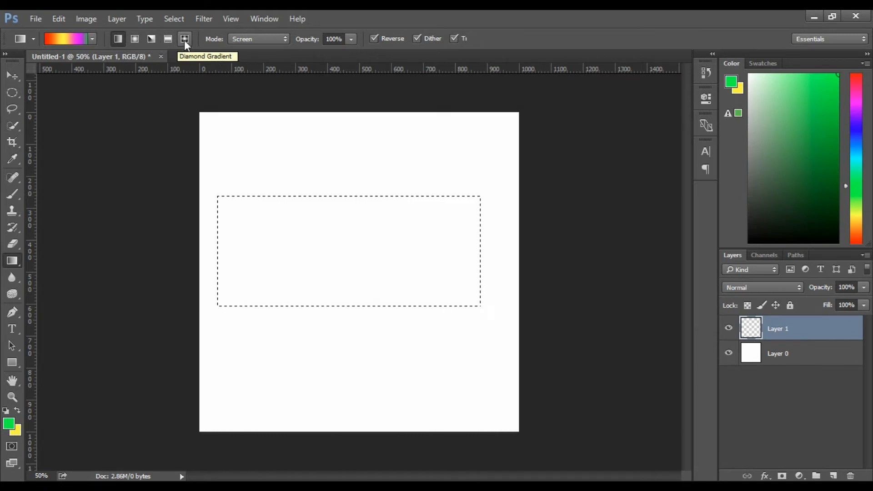
pyautogui.click(253, 40)
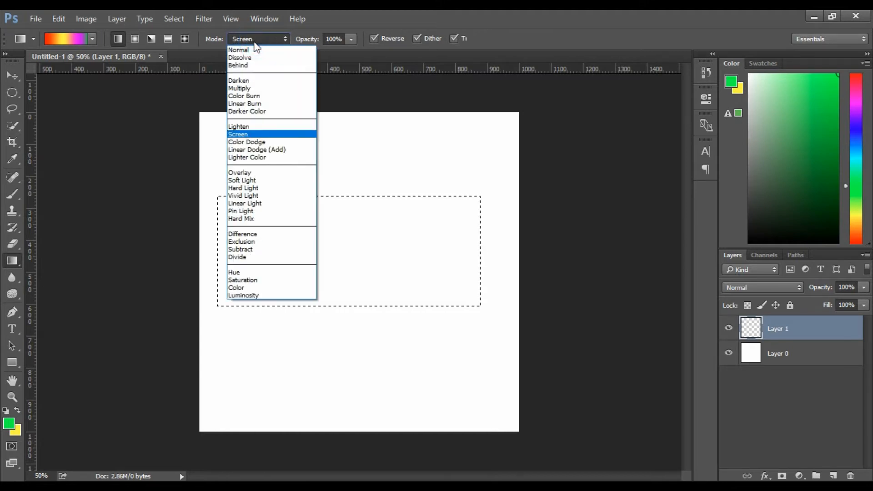
pyautogui.click(252, 40)
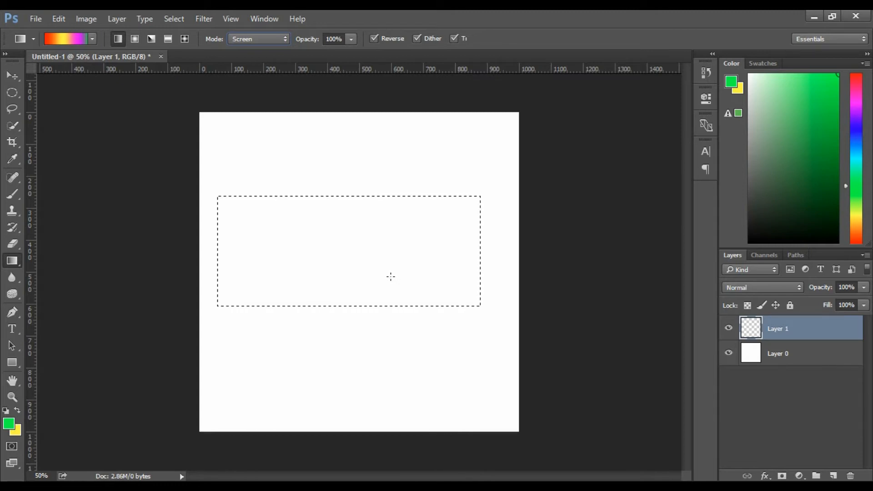
# - Try the rainbow spectrum preset as a horizontal linear gradient across the rectangular selection, and undo the fill
pyautogui.click(91, 40)
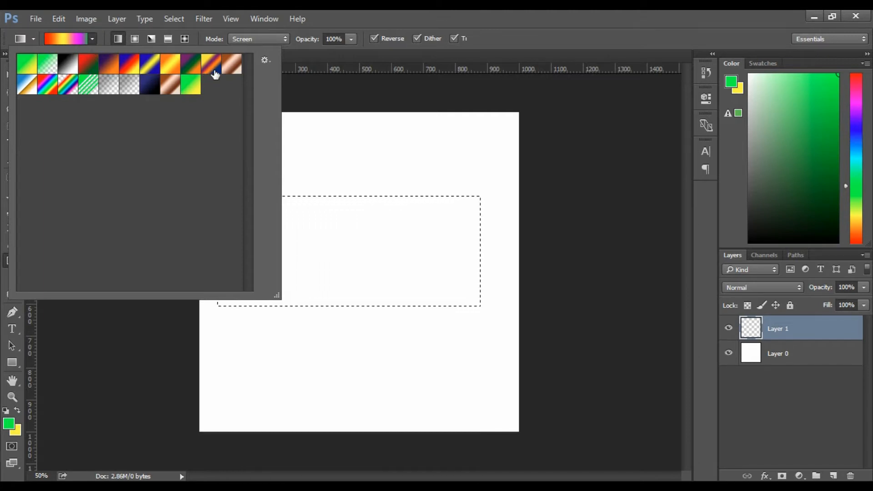
pyautogui.click(51, 93)
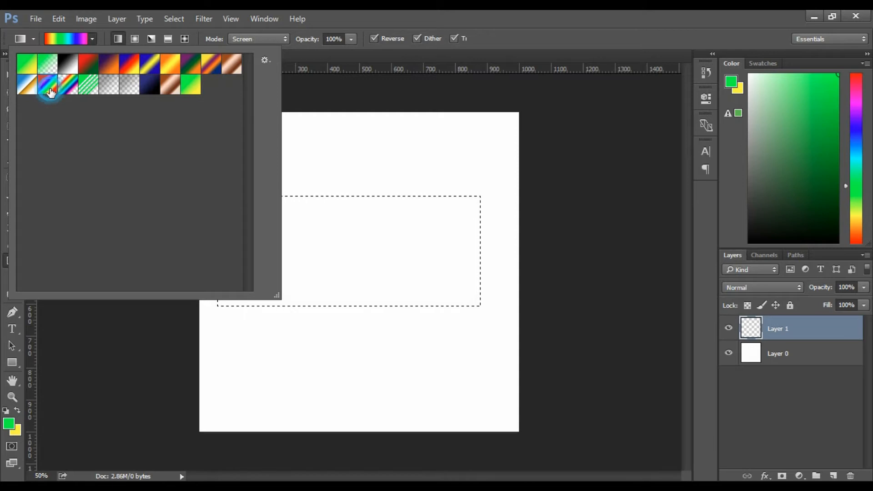
pyautogui.click(362, 223)
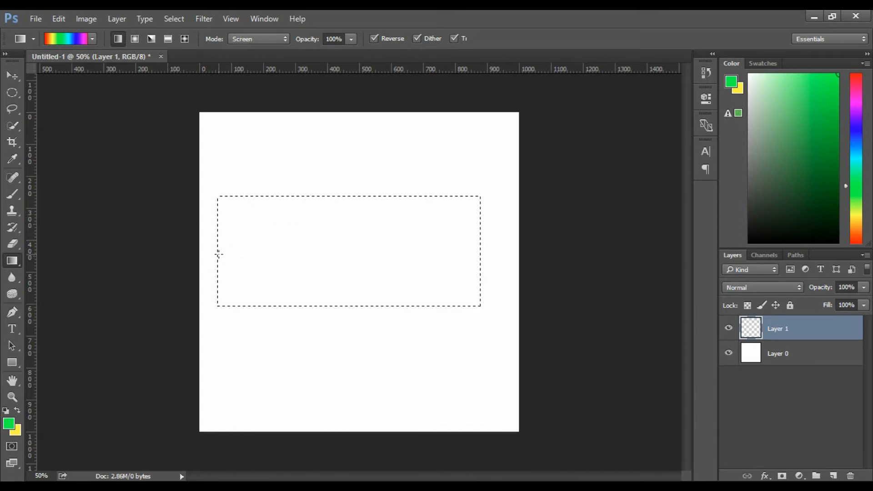
pyautogui.moveTo(256, 248); pyautogui.dragTo(479, 248)
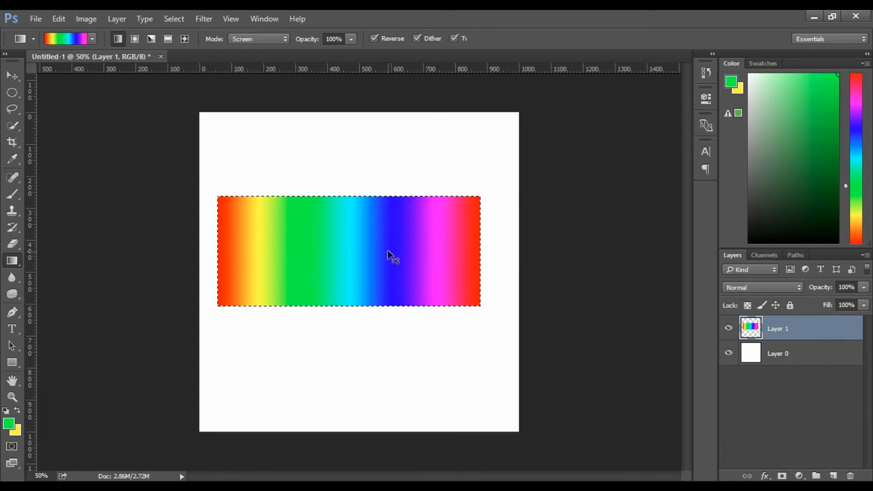
pyautogui.hotkey('ctrl', 'x')
# - Try the rainbow gradient diagonally and from top to bottom across the rectangular selection, undoing each fill
pyautogui.moveTo(222, 198); pyautogui.dragTo(479, 304)
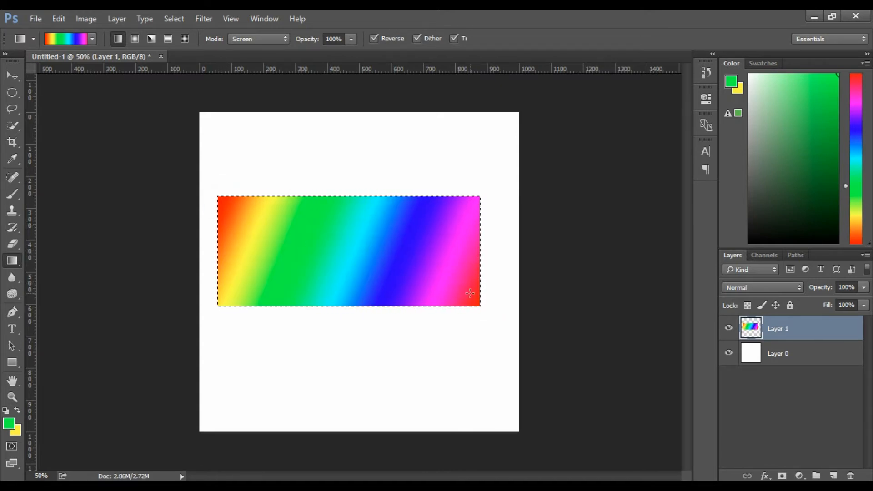
pyautogui.hotkey('ctrl', 'z')
pyautogui.moveTo(345, 203); pyautogui.dragTo(348, 307)
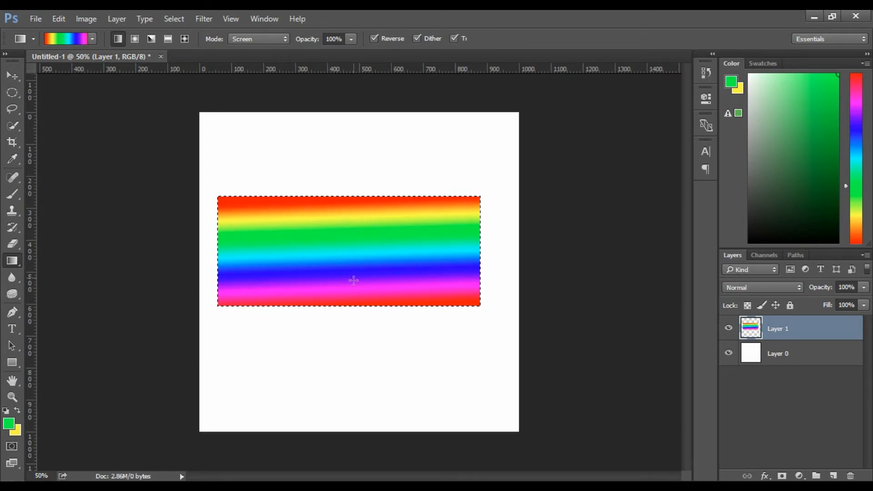
pyautogui.hotkey('ctrl', 'z')
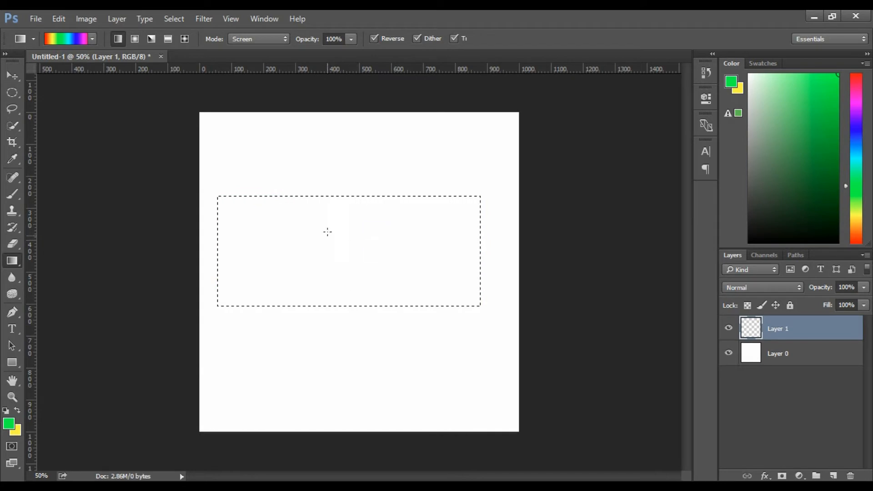
# - Choose the orange-yellow-orange gradient preset and test it diagonally and vertically in the rectangular selection, undoing each fill
pyautogui.click(92, 39)
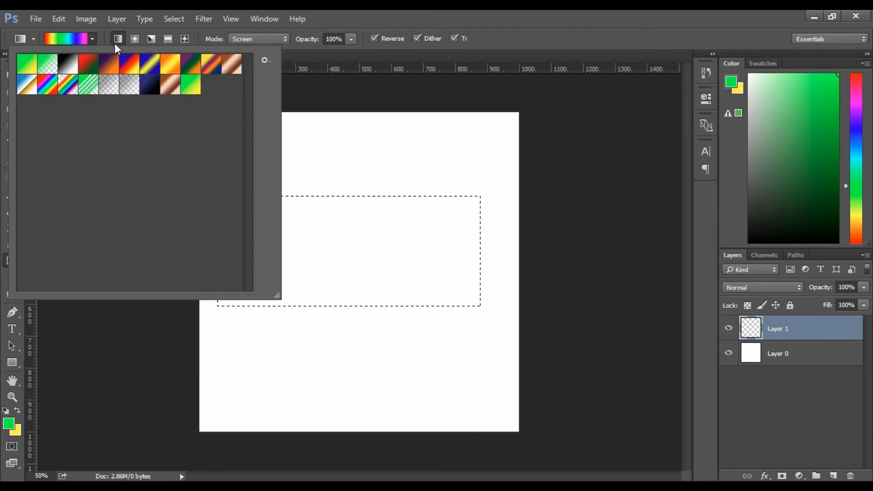
pyautogui.click(169, 65)
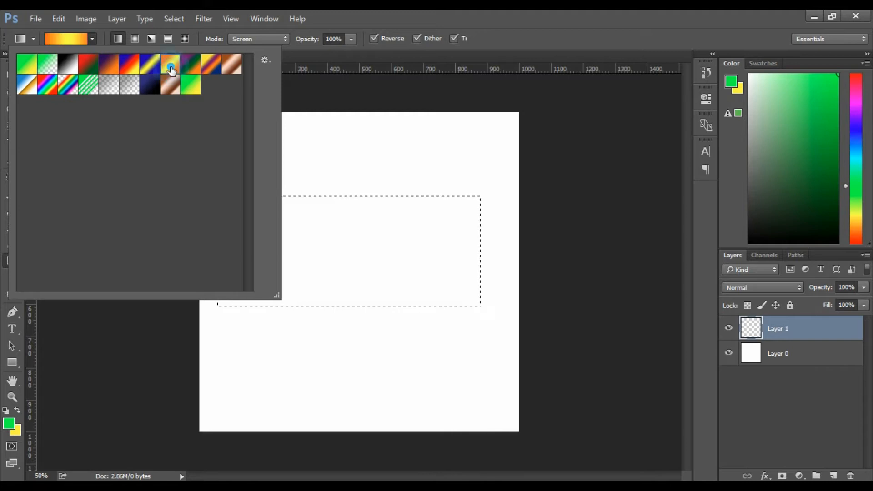
pyautogui.click(323, 208)
pyautogui.moveTo(225, 199); pyautogui.dragTo(468, 296)
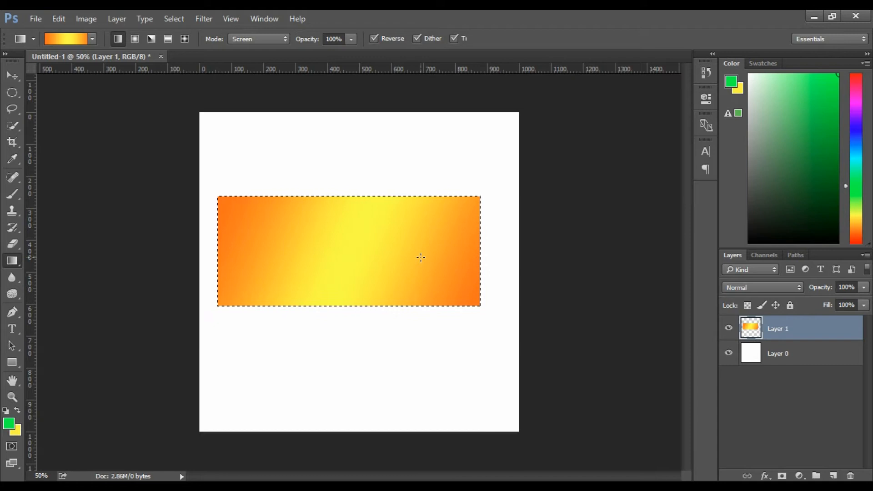
pyautogui.hotkey('ctrl', 'z')
pyautogui.moveTo(334, 196); pyautogui.dragTo(354, 300)
pyautogui.hotkey('ctrl', 'z')
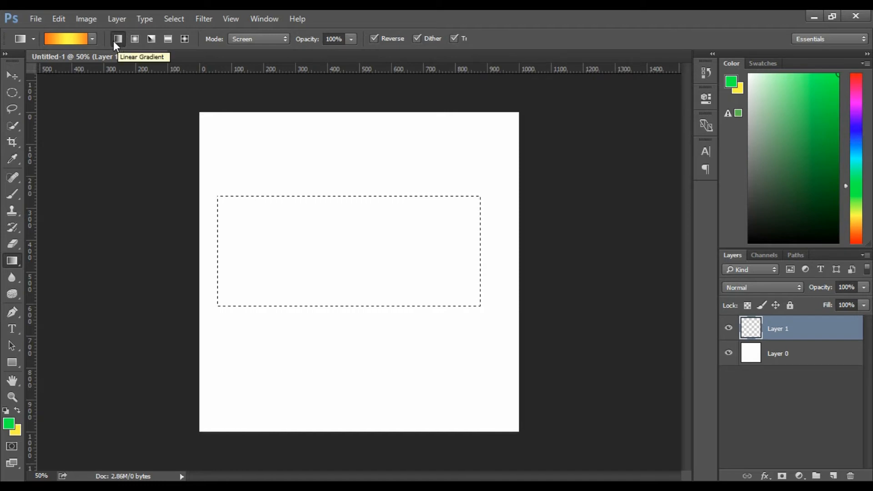
# - Try a Radial Gradient with the orange-yellow-orange preset from the centre of the rectangular selection outward, and undo the fill
pyautogui.click(138, 40)
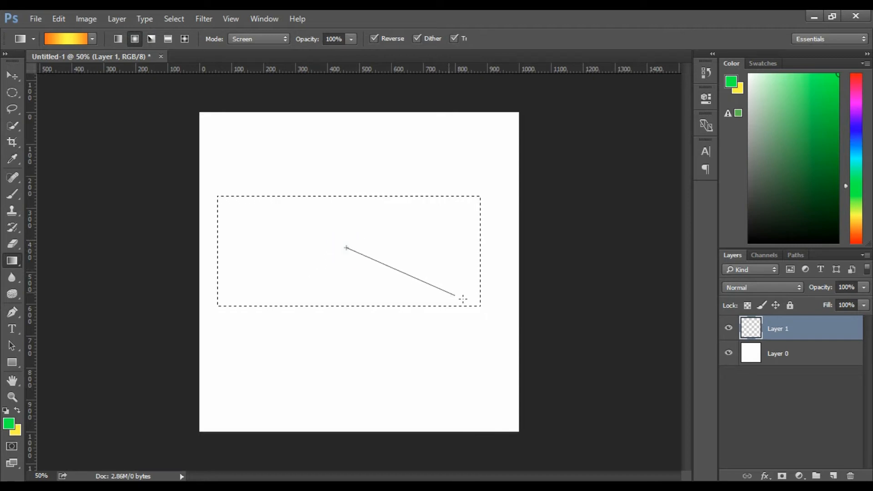
pyautogui.moveTo(481, 308); pyautogui.dragTo(473, 304)
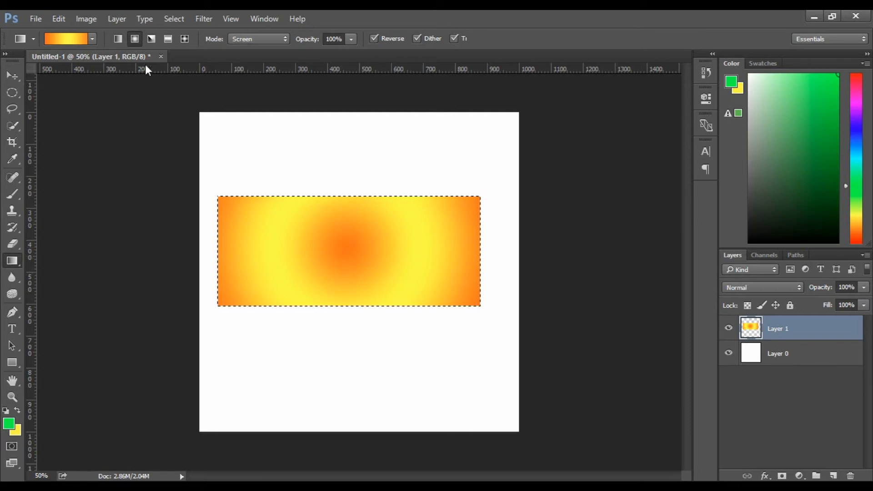
pyautogui.hotkey('ctrl', 'z')
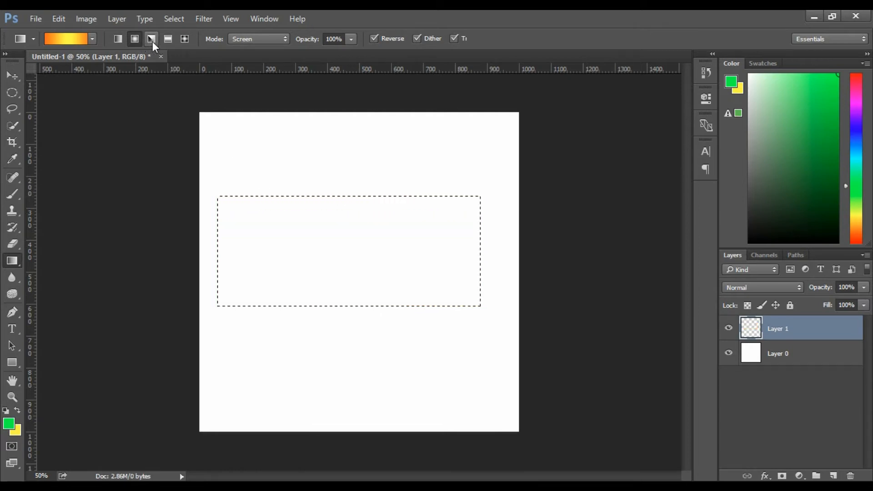
# - Test the Angle Gradient style in the selection with the orange-yellow-orange and rainbow Spectrum presets, clearing each fill
pyautogui.click(151, 41)
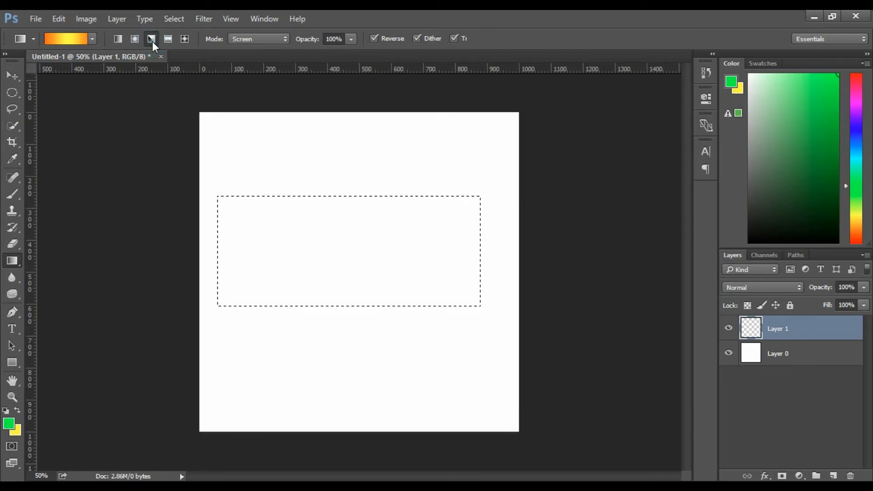
pyautogui.moveTo(333, 246); pyautogui.dragTo(483, 304)
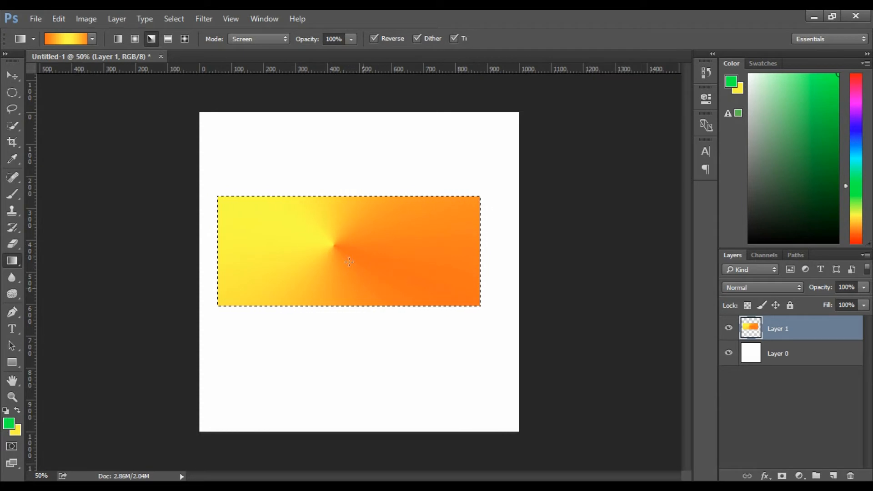
pyautogui.click(92, 39)
pyautogui.click(52, 92)
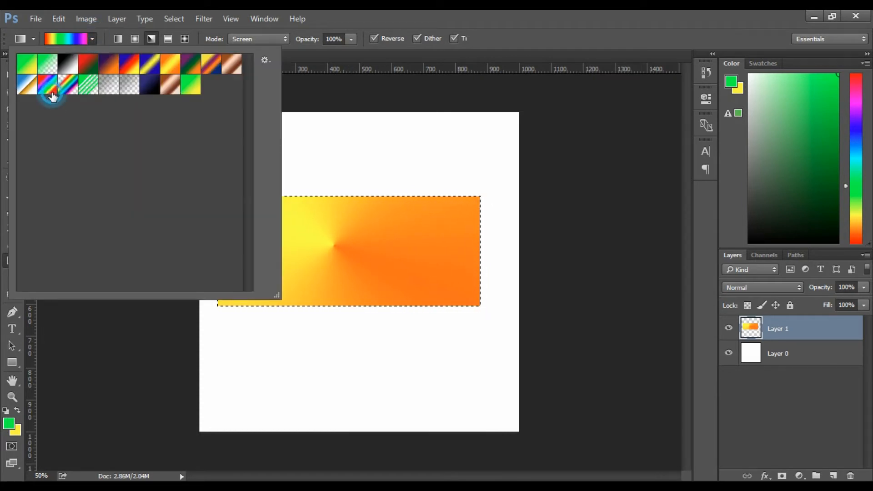
pyautogui.click(458, 292)
pyautogui.press('Delete')
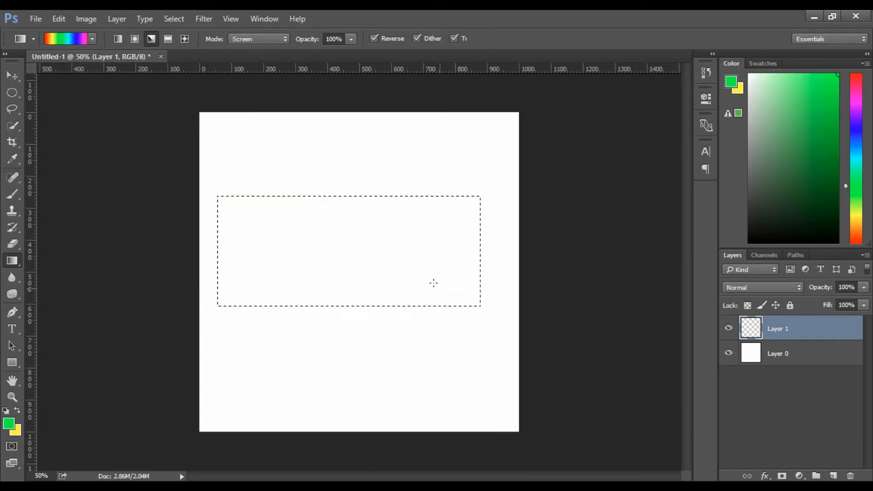
pyautogui.moveTo(340, 246); pyautogui.dragTo(482, 306)
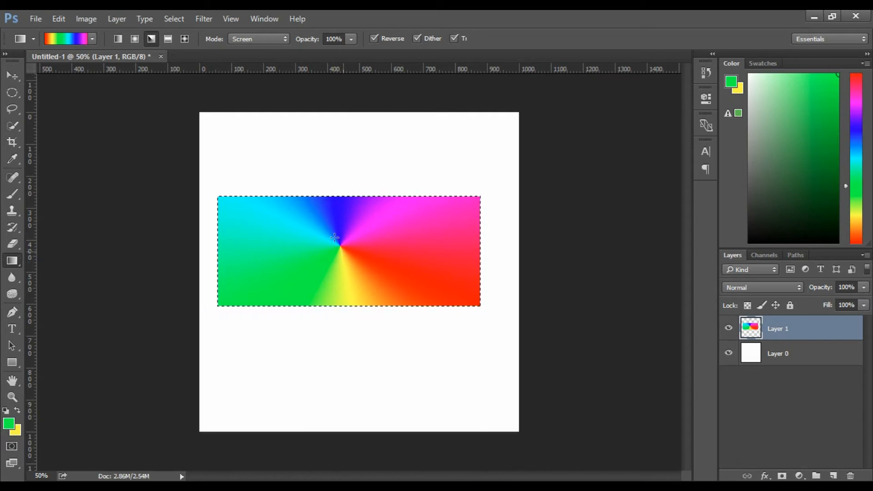
pyautogui.press('Delete')
# - Try the Reflected Gradient style diagonally and horizontally across the selection with the Spectrum preset, undoing each fill
pyautogui.click(167, 40)
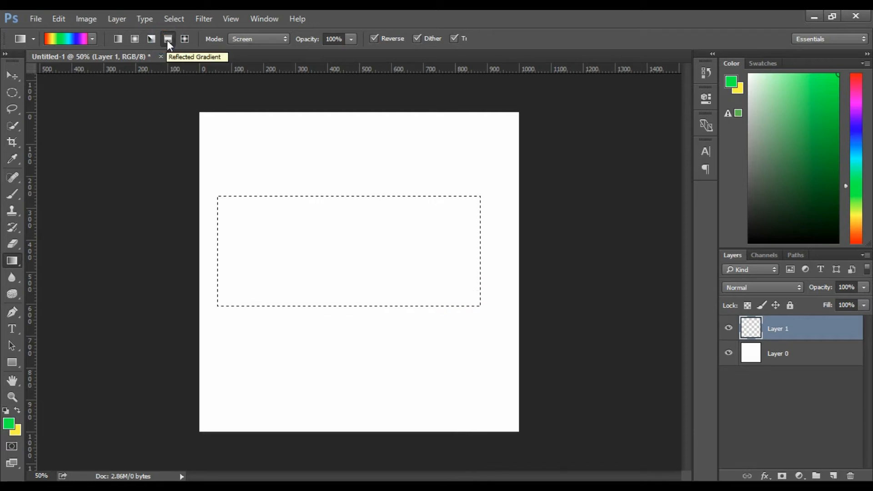
pyautogui.moveTo(312, 235); pyautogui.dragTo(482, 306)
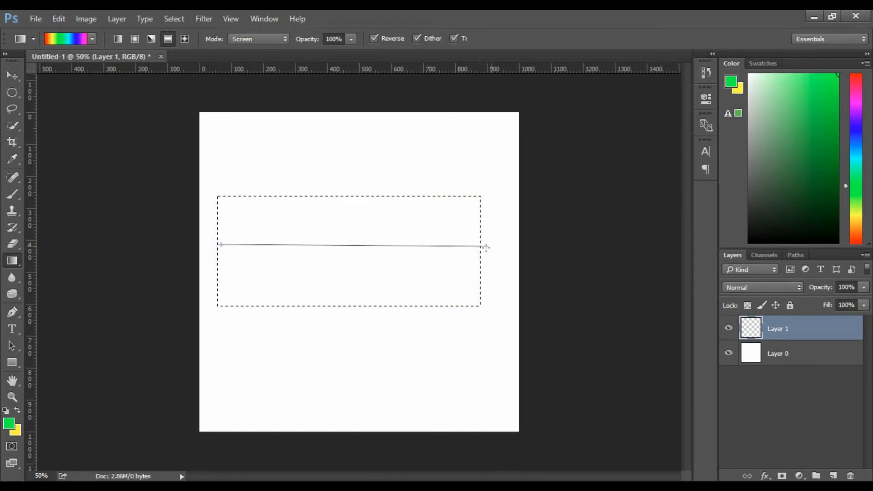
pyautogui.hotkey('ctrl', 'z')
pyautogui.hotkey('ctrl', 'z')
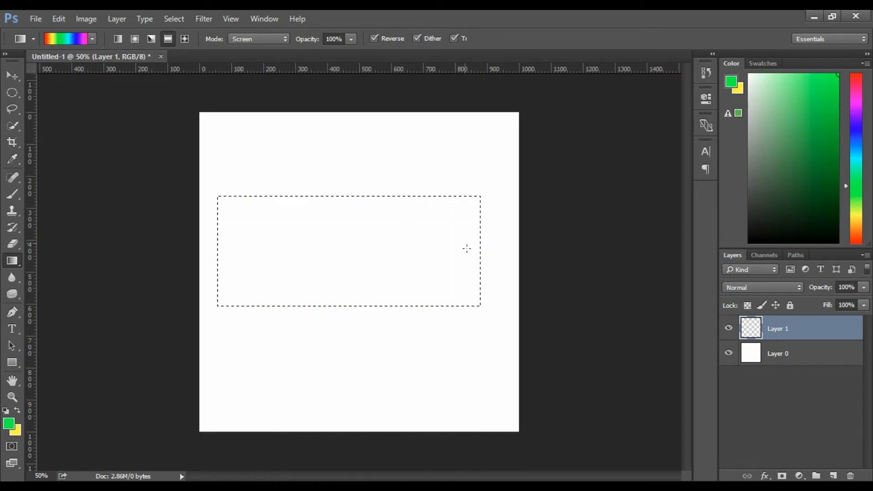
# - Set the Gradient tool to Diamond Gradient and test it twice from near the selection's centre to its lower-right corner, undoing each fill
pyautogui.click(185, 40)
pyautogui.moveTo(321, 239); pyautogui.dragTo(483, 304)
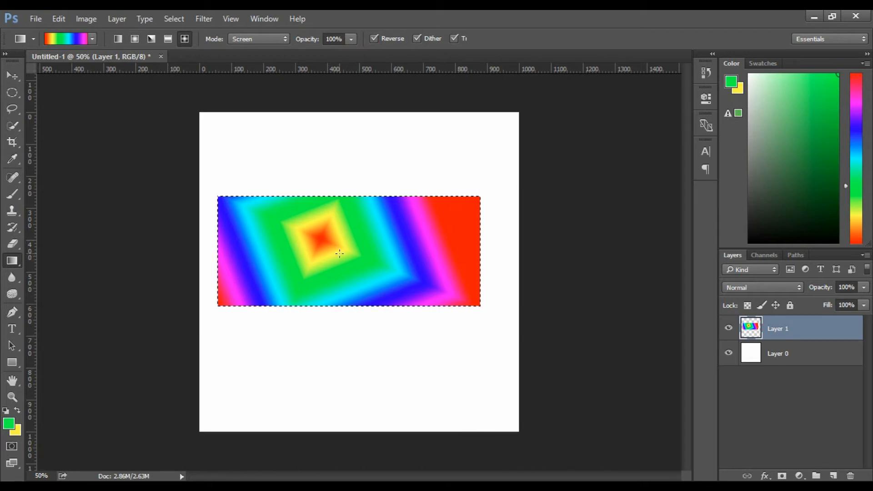
pyautogui.hotkey('ctrl', 'z')
pyautogui.moveTo(353, 250); pyautogui.dragTo(479, 308)
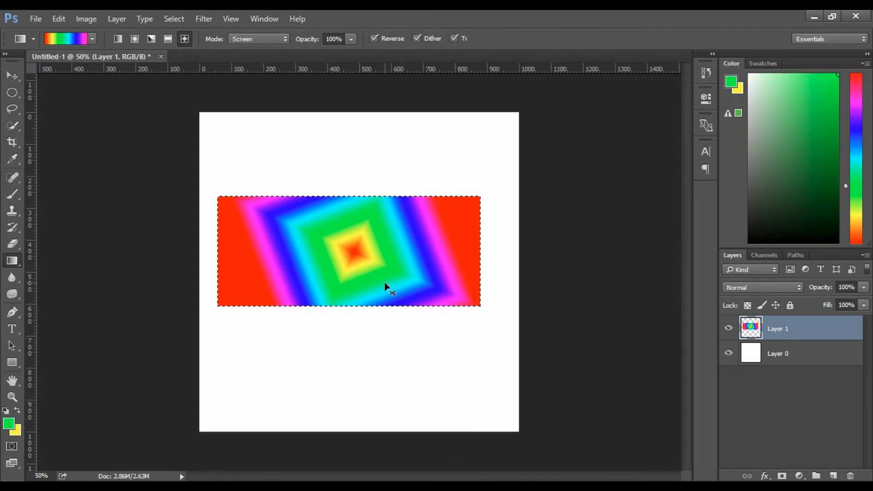
pyautogui.hotkey('ctrl', 'z')
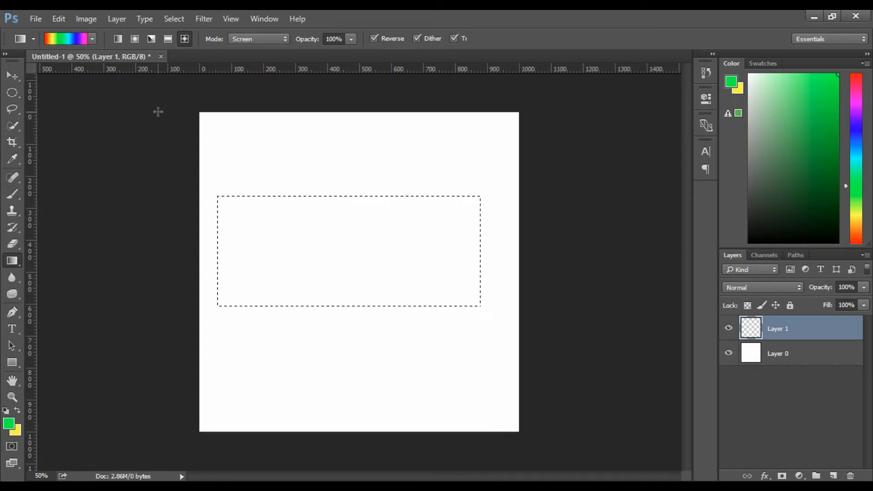
# - Open the Gradient Editor for the current gradient and choose the Black, White preset as the starting point
pyautogui.click(91, 39)
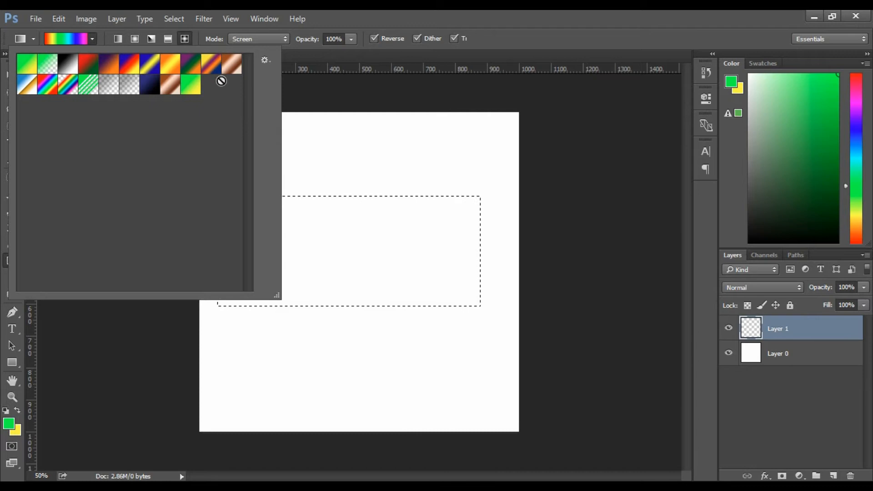
pyautogui.click(93, 40)
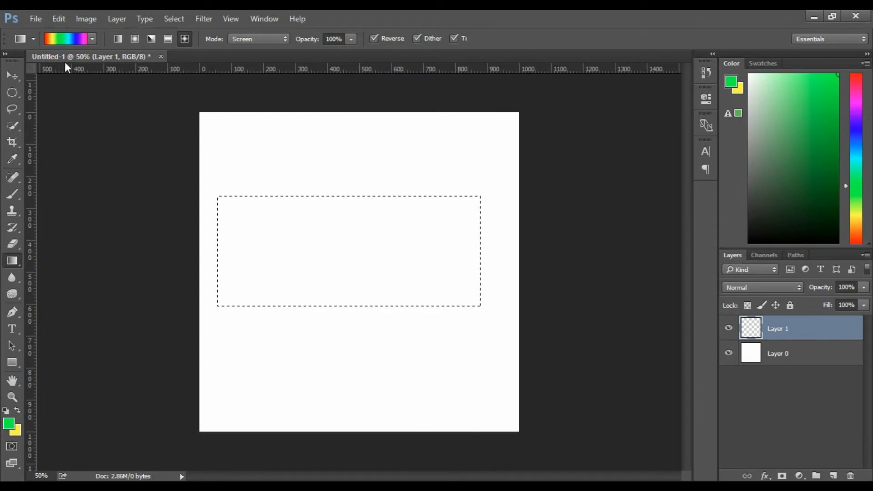
pyautogui.click(66, 39)
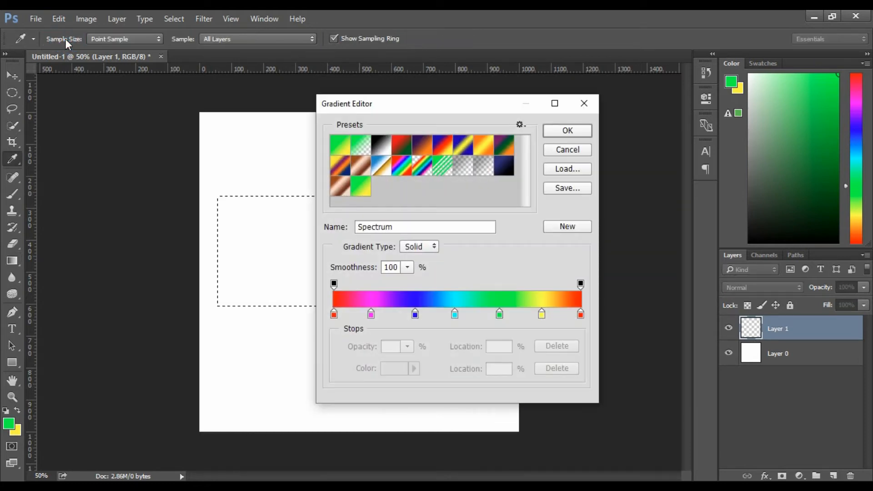
pyautogui.moveTo(428, 110); pyautogui.dragTo(377, 99)
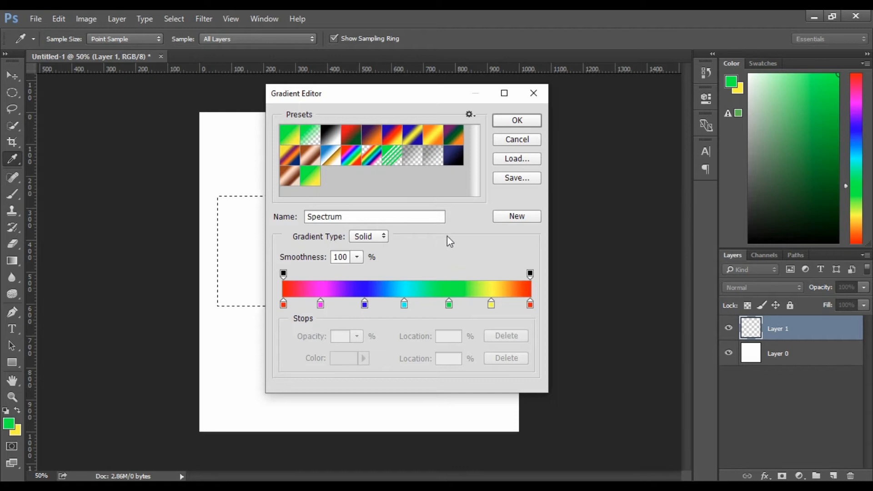
pyautogui.click(332, 136)
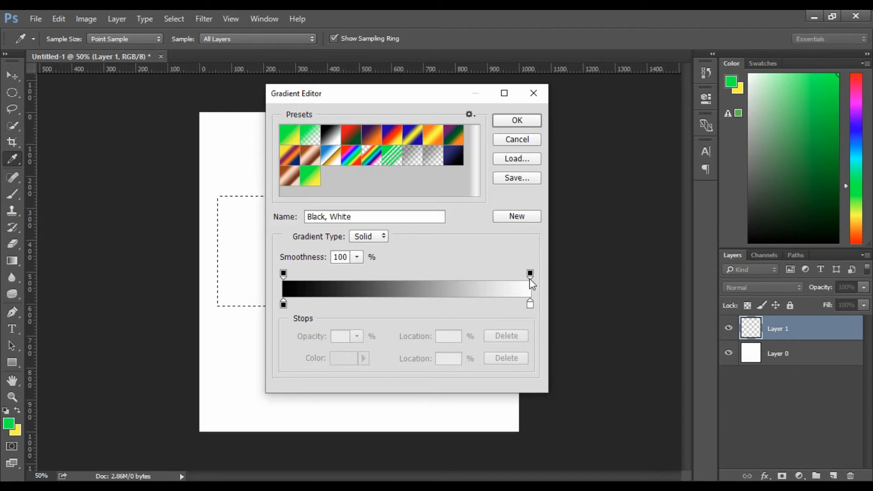
# - Change the white end colour stop of the gradient to bright red
pyautogui.click(530, 304)
pyautogui.doubleClick(530, 304)
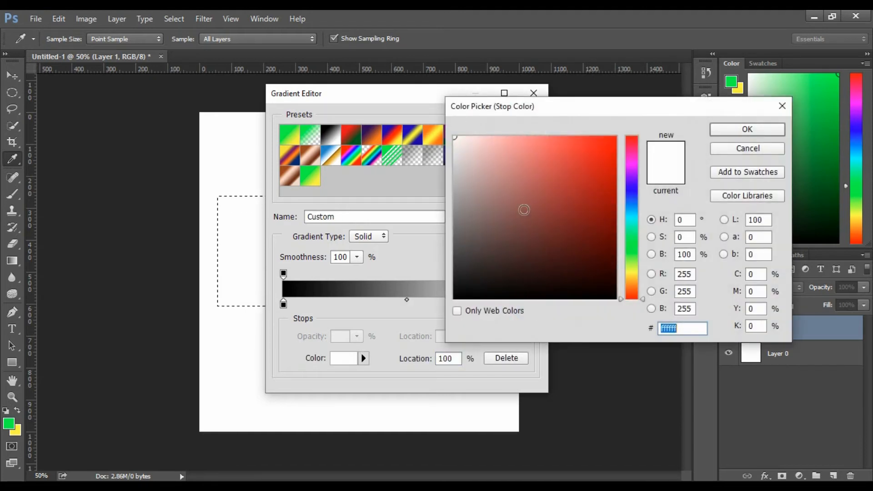
pyautogui.click(600, 154)
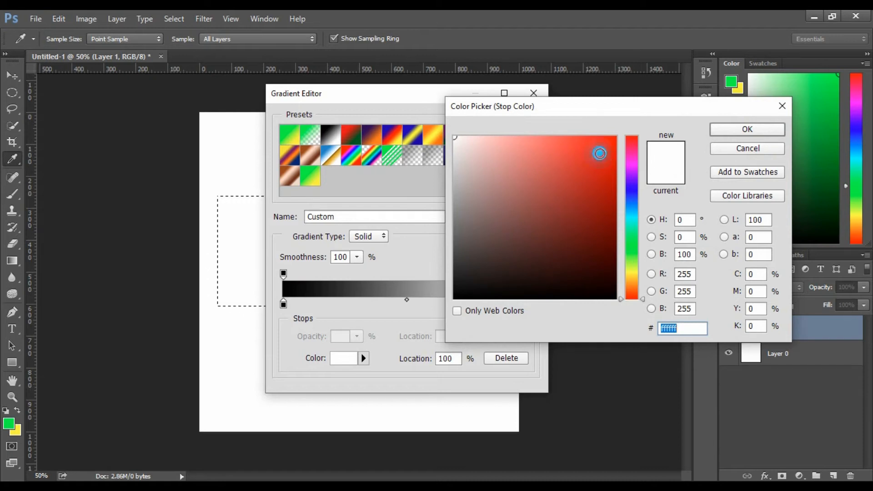
pyautogui.moveTo(600, 153); pyautogui.dragTo(622, 136)
pyautogui.click(719, 129)
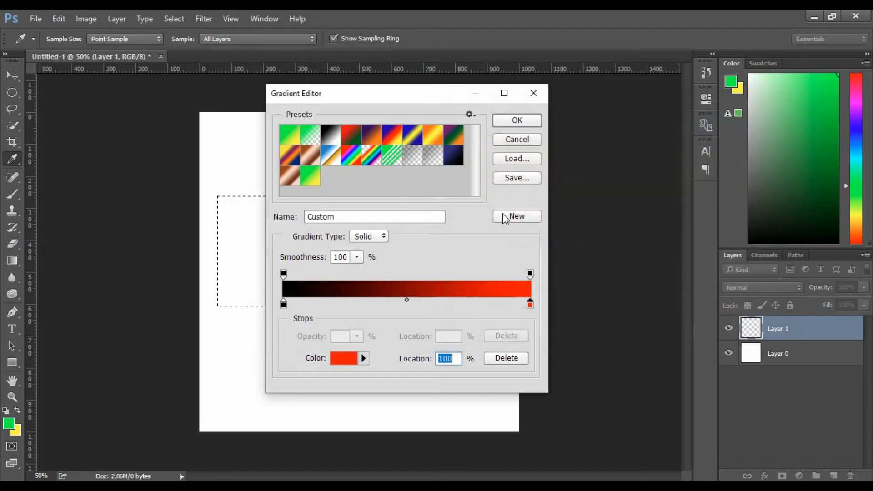
# - Change the black start colour stop of the gradient to bright green with a hue of 126°
pyautogui.click(283, 303)
pyautogui.doubleClick(283, 304)
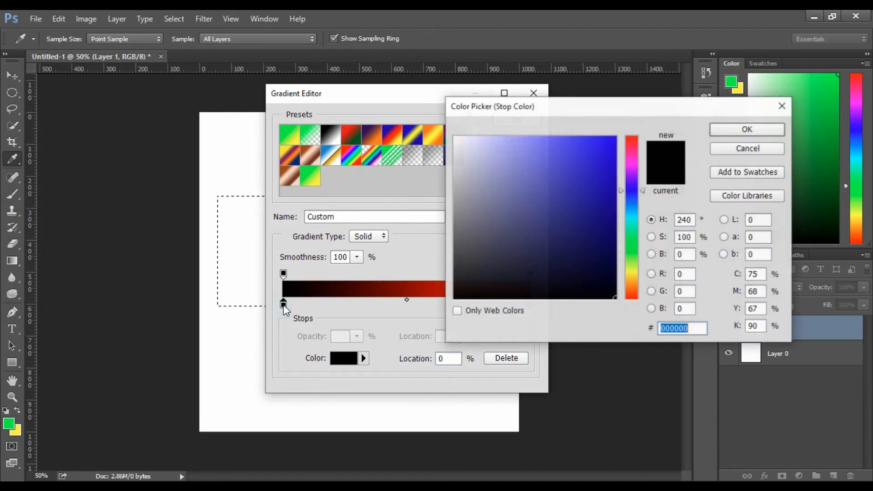
pyautogui.click(631, 242)
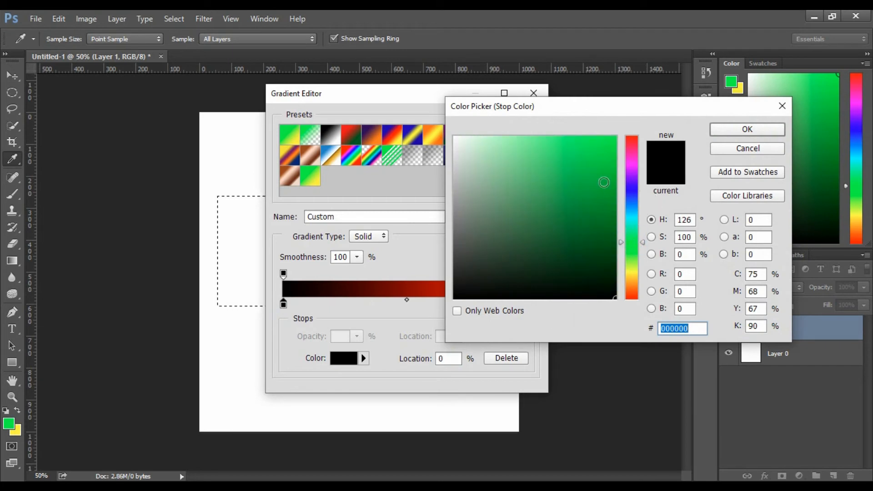
pyautogui.moveTo(604, 183); pyautogui.dragTo(637, 116)
pyautogui.click(747, 129)
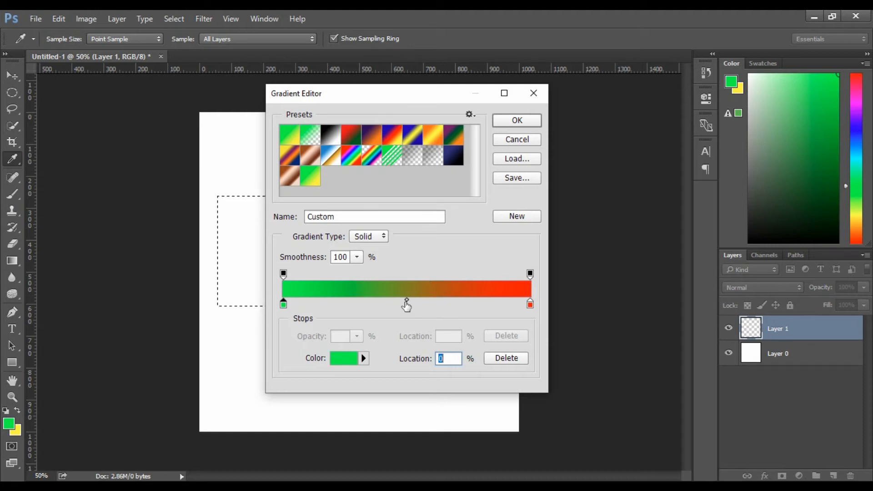
# - Shift the midpoint between the green and red stops to 10%, and move it back to 49%
pyautogui.moveTo(407, 305); pyautogui.dragTo(285, 307)
pyautogui.moveTo(406, 302); pyautogui.dragTo(310, 301)
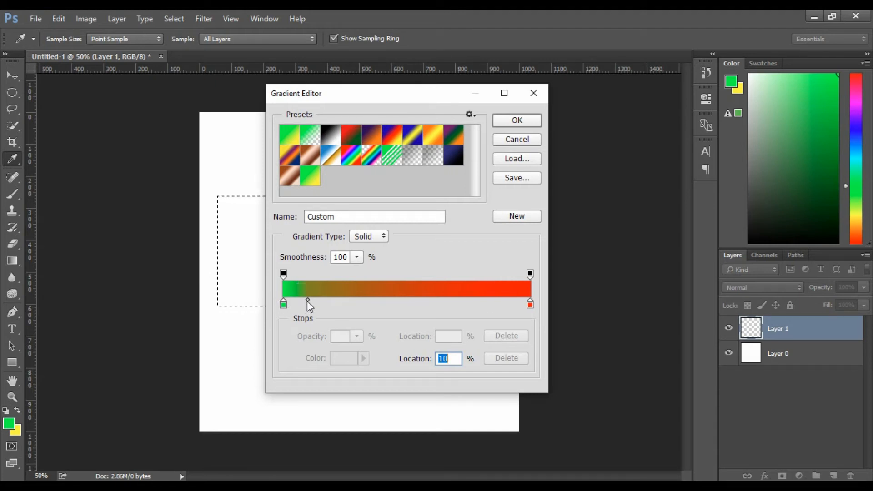
pyautogui.moveTo(334, 302); pyautogui.dragTo(405, 302)
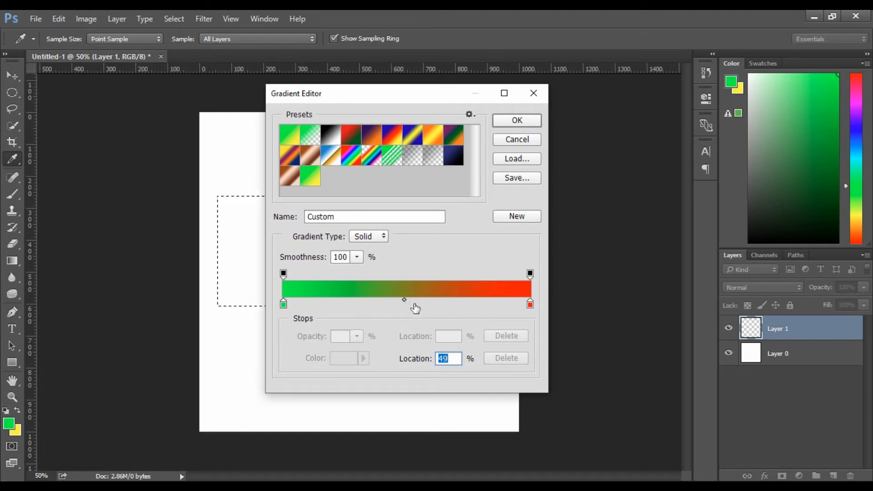
# - Add a colour stop at 54% between the green and red stops and set its colour to yellow fff600
pyautogui.click(419, 304)
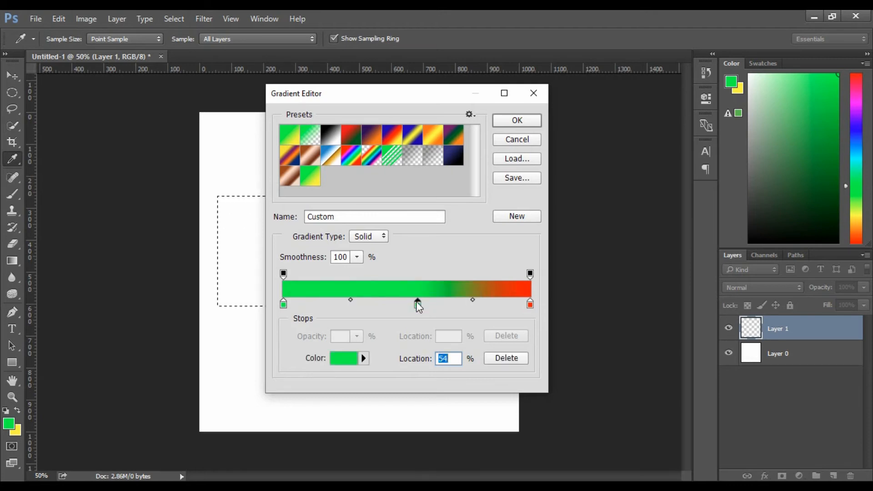
pyautogui.doubleClick(418, 304)
pyautogui.moveTo(631, 243); pyautogui.dragTo(632, 273)
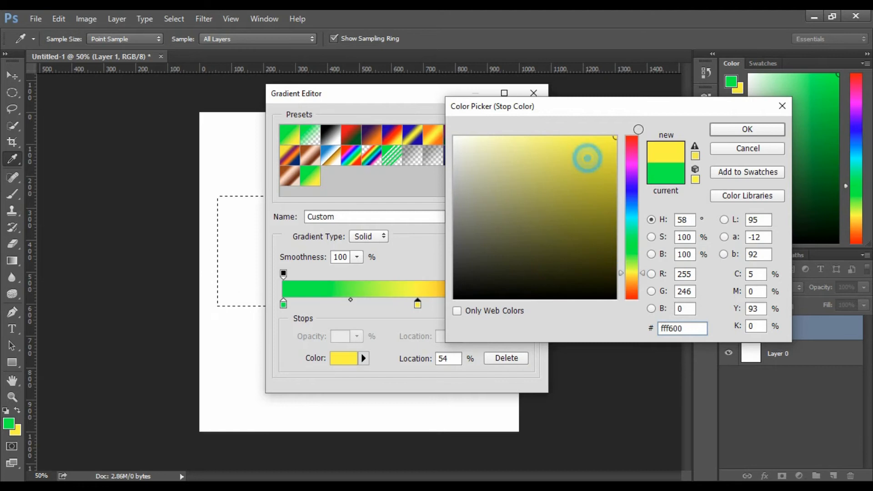
pyautogui.click(717, 131)
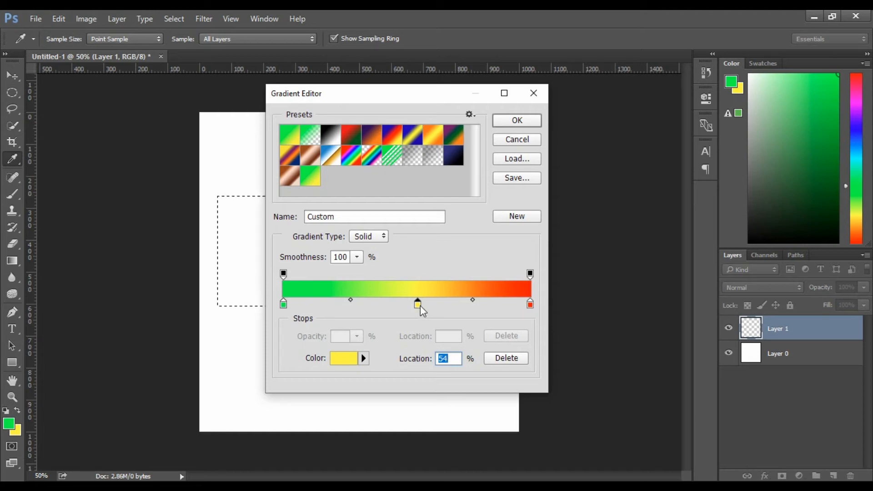
# - Reposition the yellow stop to 46% and finally about 68%, setting the midpoint between yellow and red to 47%
pyautogui.moveTo(419, 306); pyautogui.dragTo(396, 304)
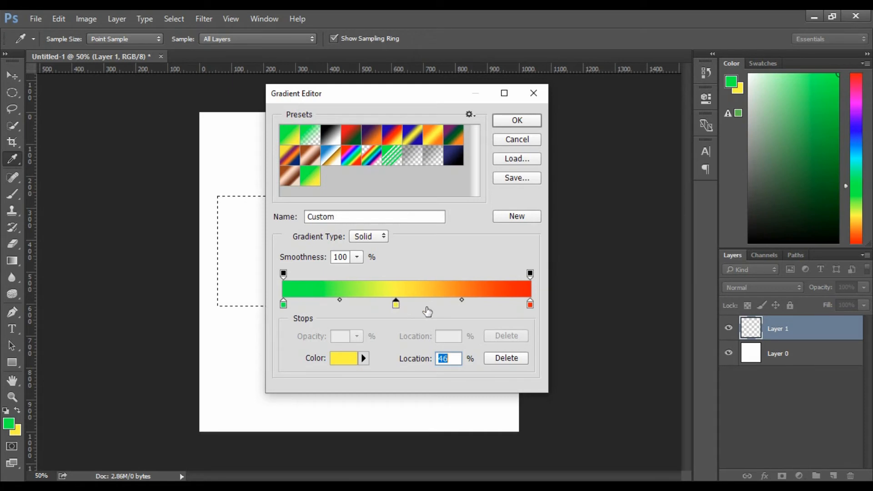
pyautogui.moveTo(461, 301)
pyautogui.mouseDown()
pyautogui.moveTo(424, 301)
pyautogui.moveTo(462, 303)
pyautogui.mouseUp()
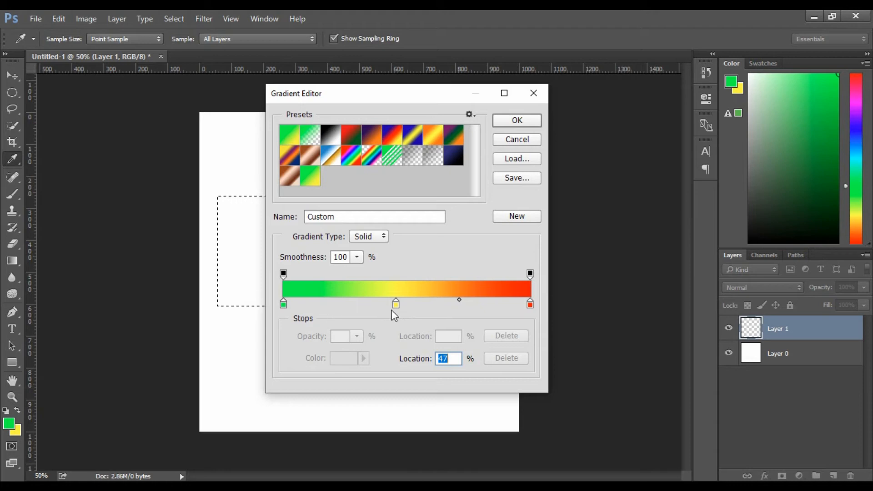
pyautogui.moveTo(396, 305); pyautogui.dragTo(450, 307)
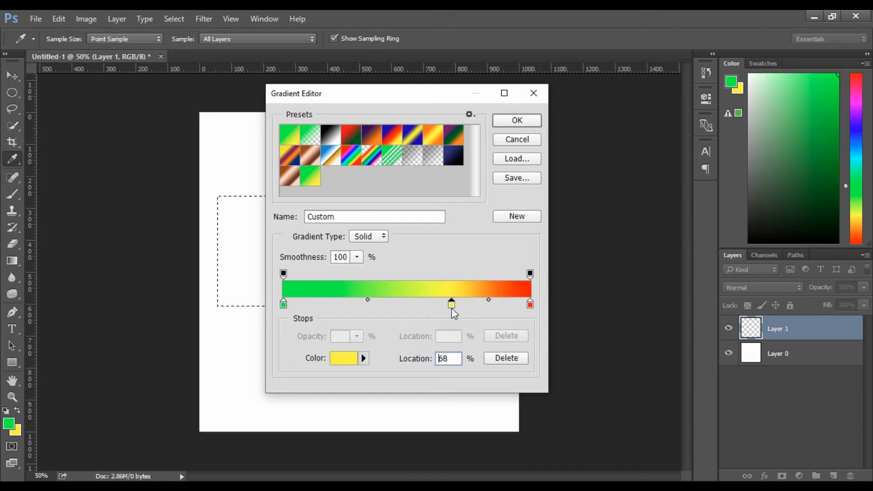
# - Add a colour stop at 31% between the green and yellow stops, colour it magenta f000ff, and accept the gradient
pyautogui.click(360, 304)
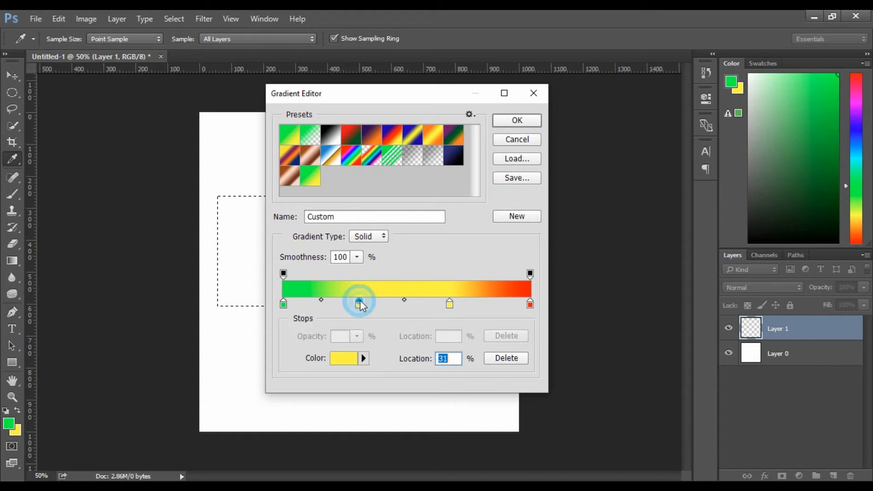
pyautogui.doubleClick(359, 304)
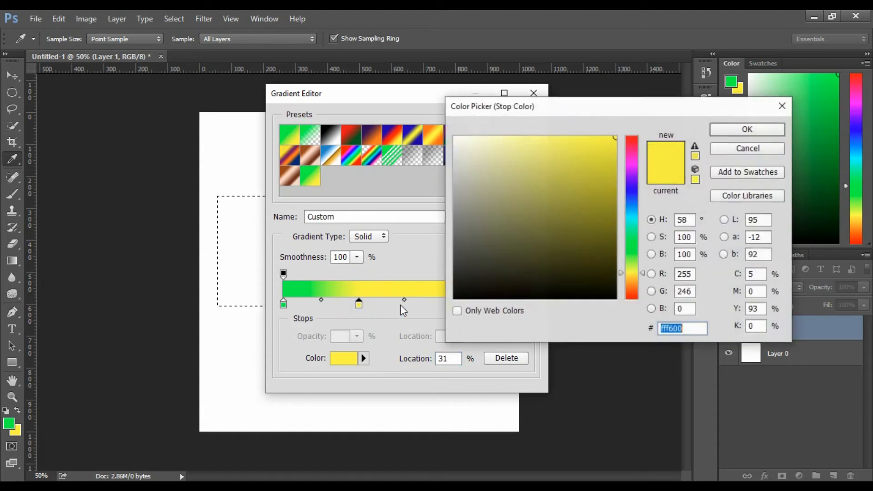
pyautogui.click(632, 165)
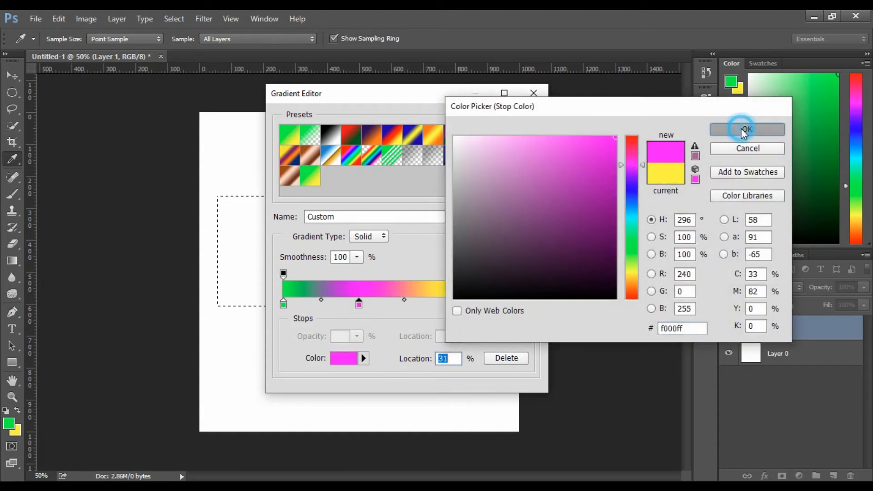
pyautogui.click(747, 129)
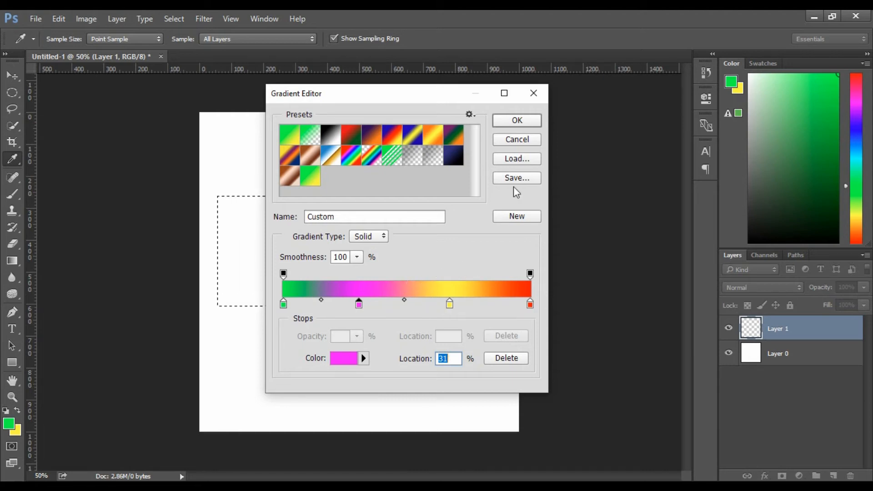
pyautogui.click(517, 121)
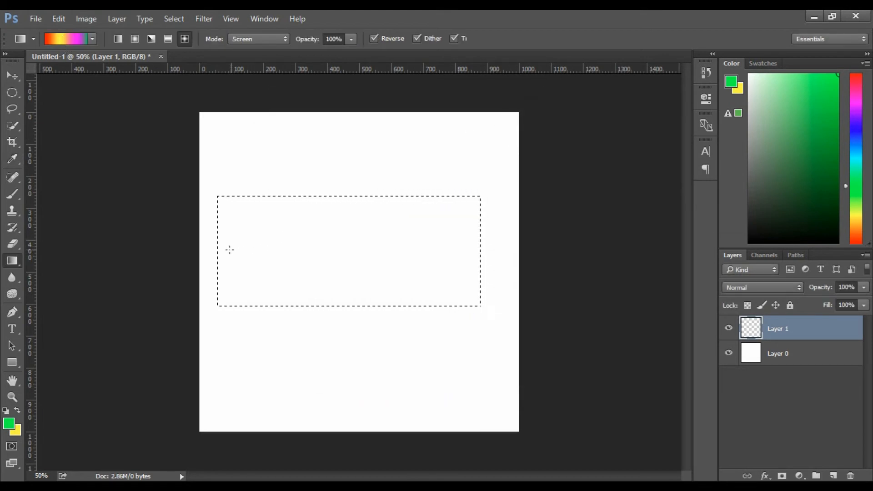
# - Fill the rectangular selection with the custom gradient in Diamond style from its left edge to its right edge, and clear it
pyautogui.moveTo(219, 245); pyautogui.dragTo(482, 244)
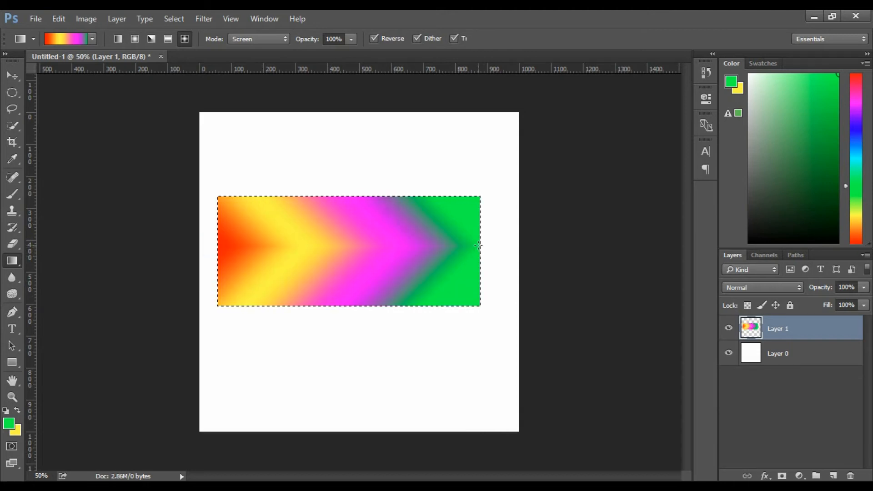
pyautogui.click(184, 39)
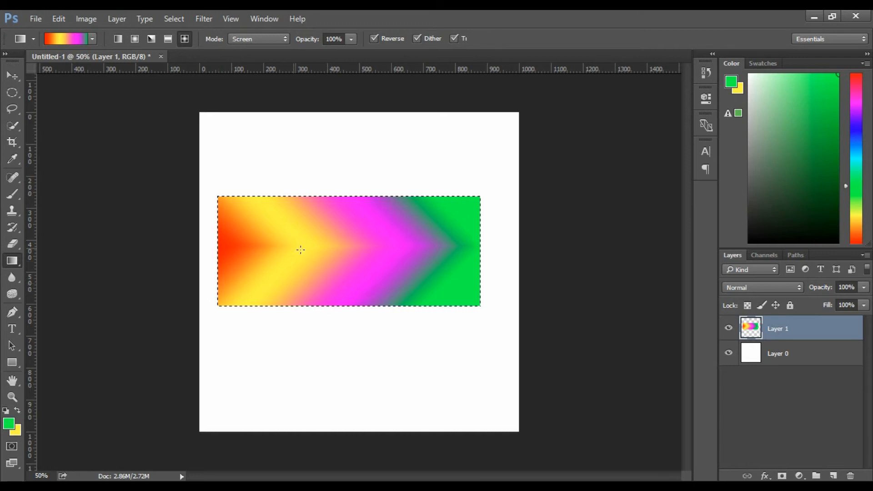
pyautogui.press('Delete')
# - Apply the custom gradient in Linear style horizontally across the rectangular selection, and clear the fill
pyautogui.click(116, 40)
pyautogui.moveTo(220, 246); pyautogui.dragTo(477, 246)
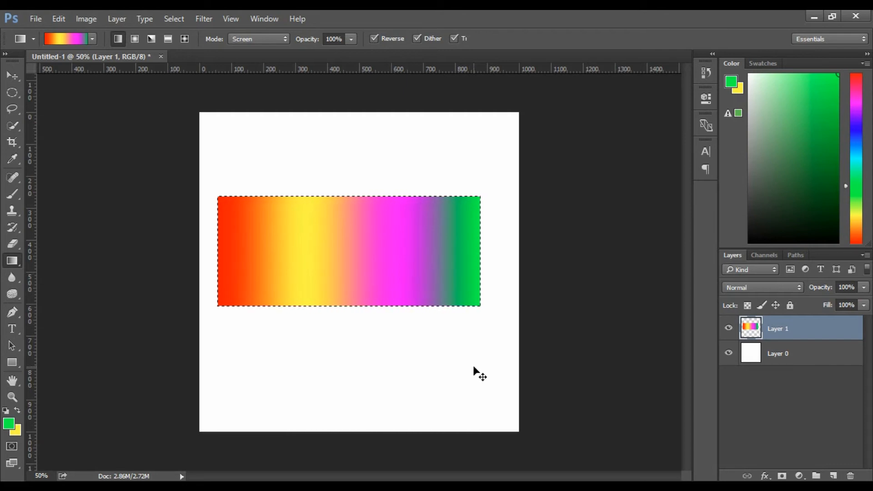
pyautogui.press('Delete')
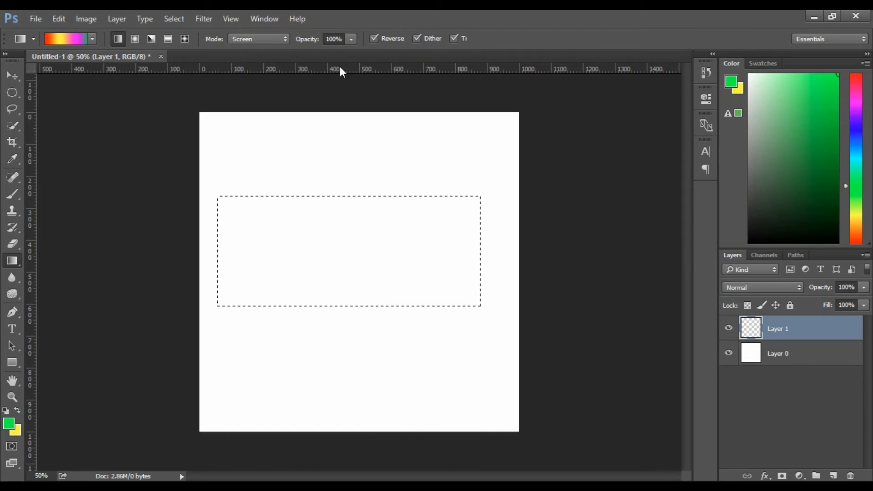
pyautogui.click(350, 40)
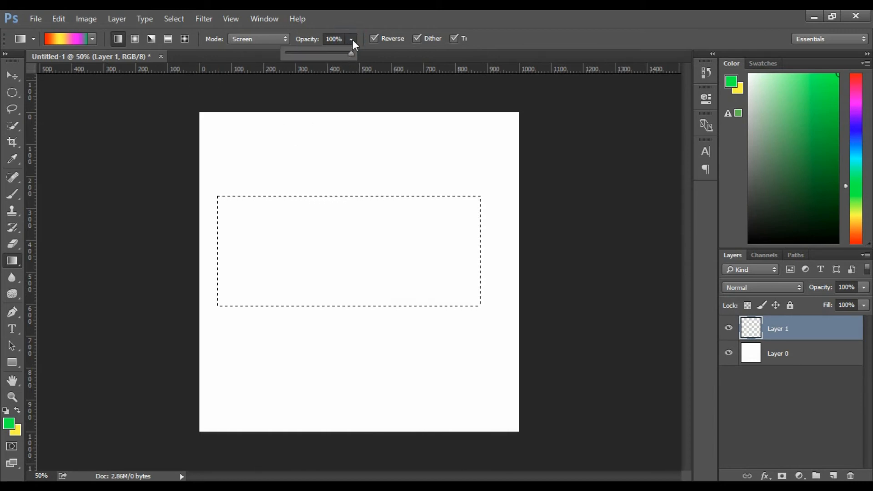
pyautogui.click(352, 40)
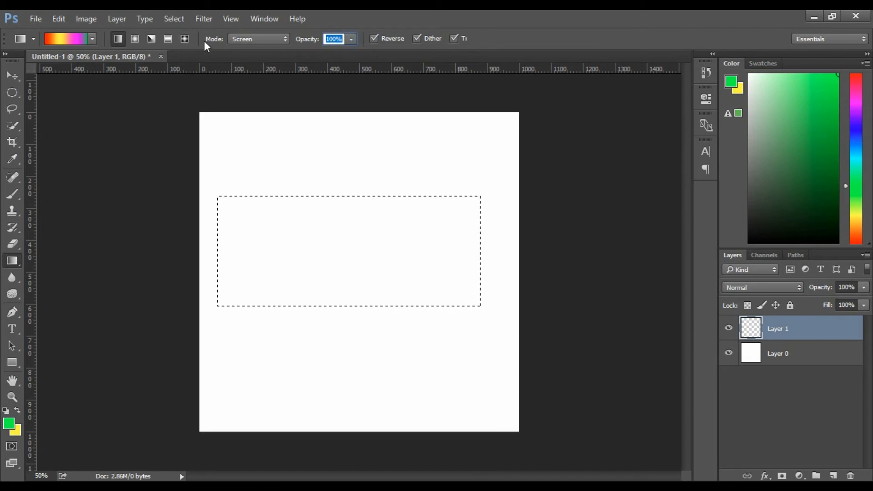
pyautogui.click(247, 38)
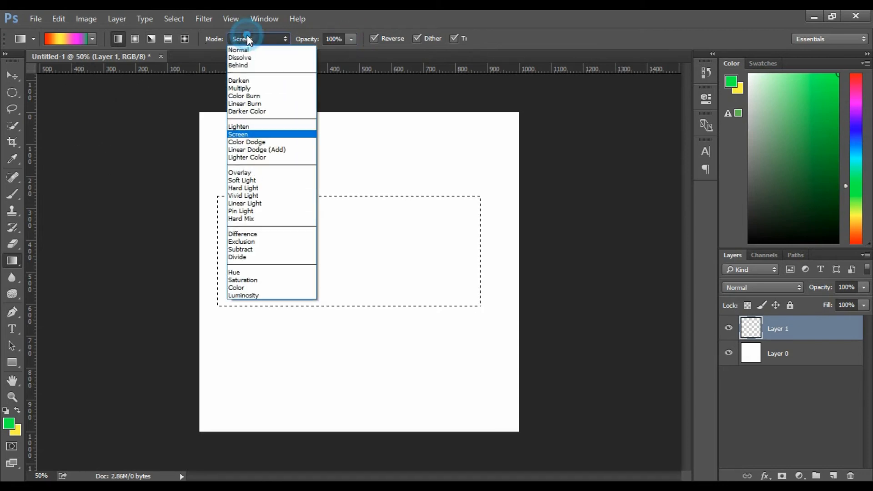
pyautogui.click(203, 45)
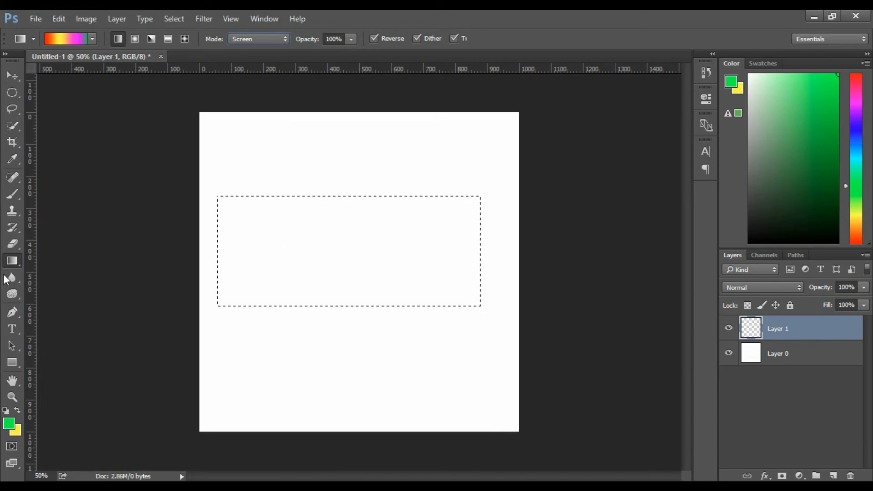
# - Fill the rectangular selection with the green foreground colour using the Paint Bucket tool, and undo the fill
pyautogui.click(22, 261)
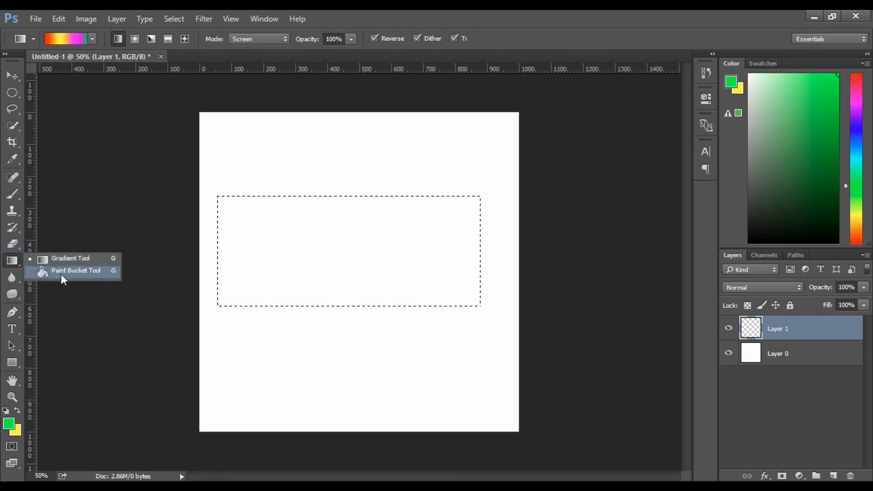
pyautogui.click(88, 272)
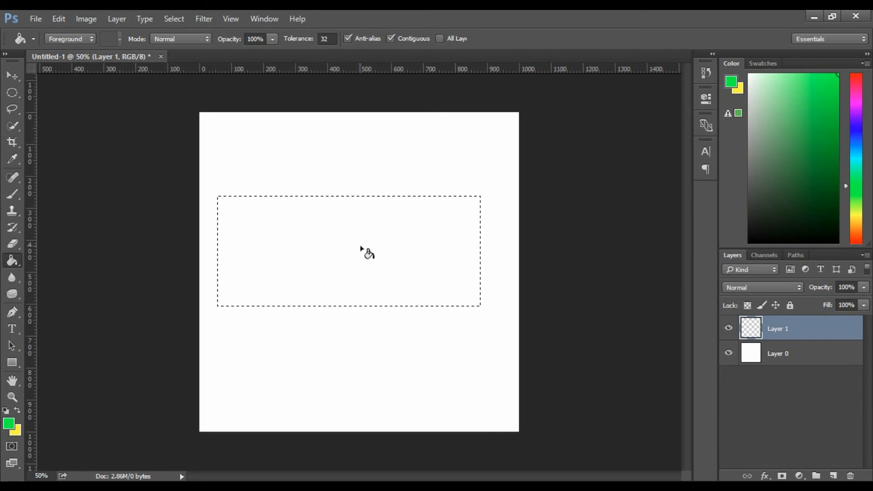
pyautogui.click(334, 248)
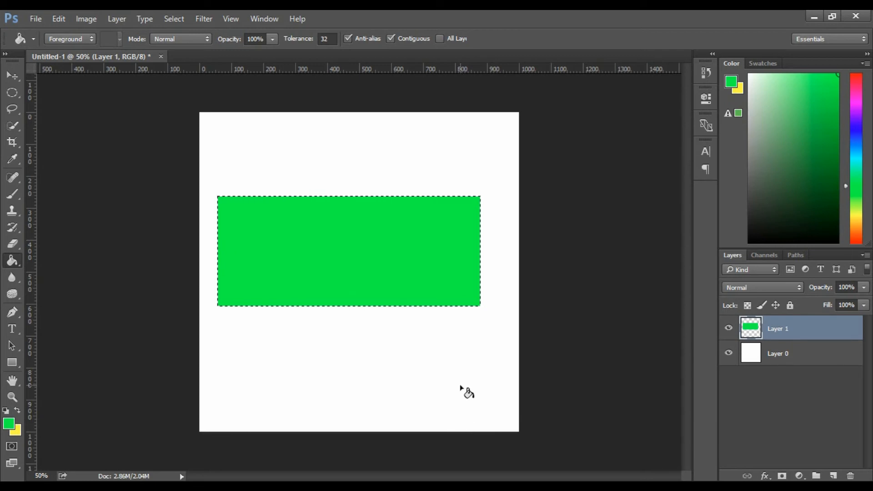
pyautogui.hotkey('ctrl', 'z')
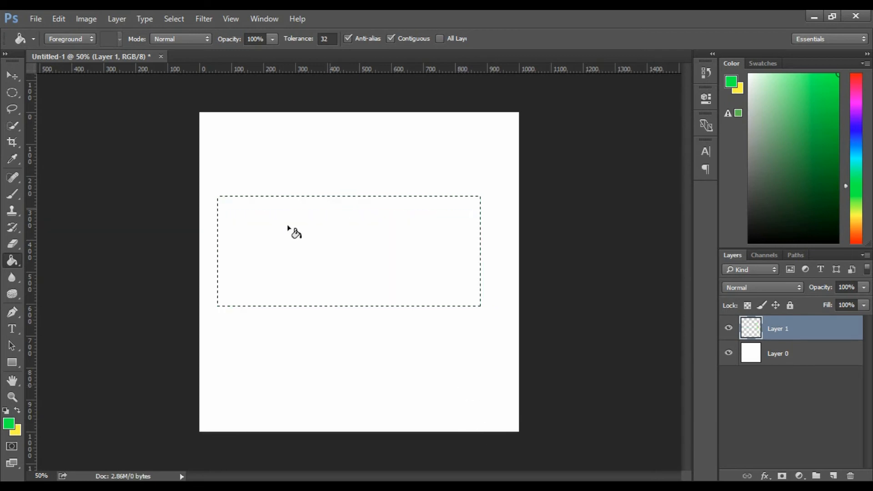
# - Set the foreground colour to red ff0000, fill the rectangular selection with it, and undo the fill
pyautogui.click(9, 424)
pyautogui.click(633, 162)
pyautogui.moveTo(634, 162); pyautogui.dragTo(634, 136)
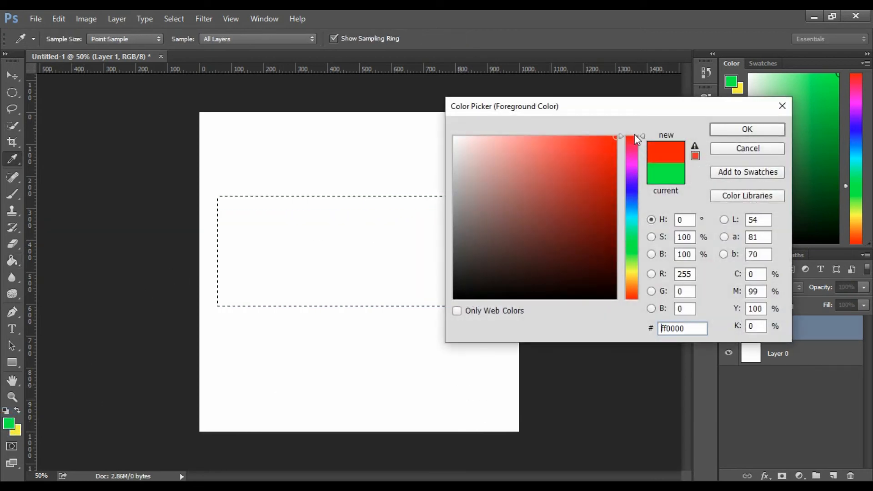
pyautogui.click(747, 129)
pyautogui.click(385, 241)
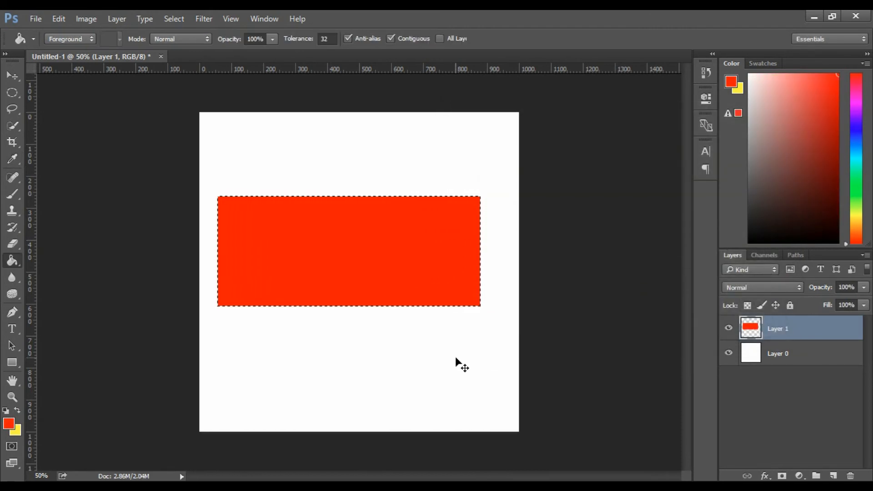
pyautogui.hotkey('ctrl', 'z')
# - Switch the Paint Bucket fill source to Pattern, fill the selection with the purple pattern, and undo the fill
pyautogui.click(86, 39)
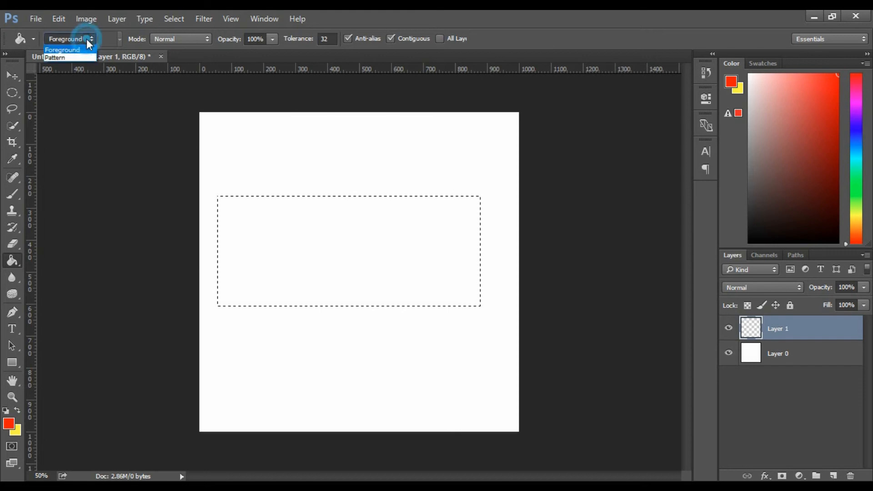
pyautogui.click(80, 56)
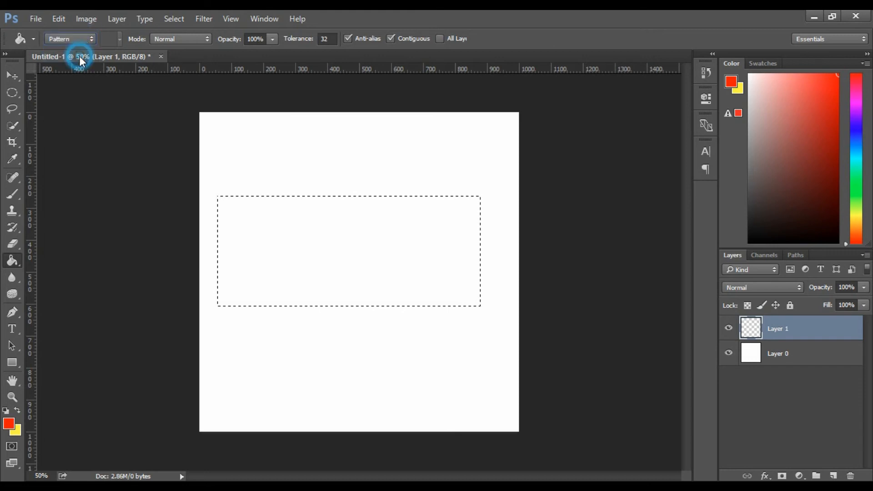
pyautogui.click(119, 39)
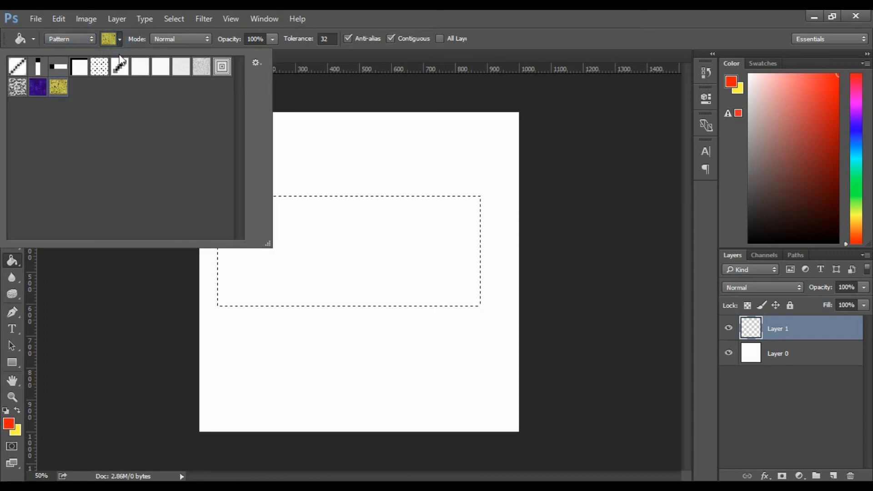
pyautogui.click(59, 86)
pyautogui.click(38, 88)
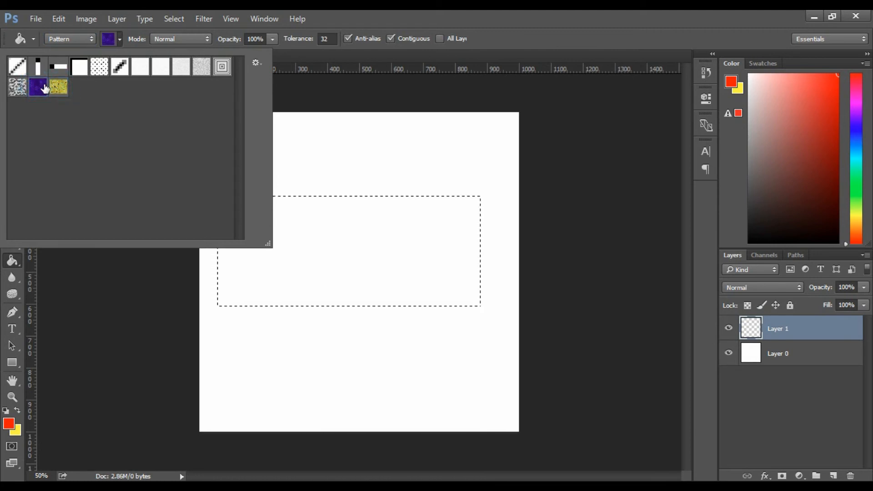
pyautogui.click(120, 40)
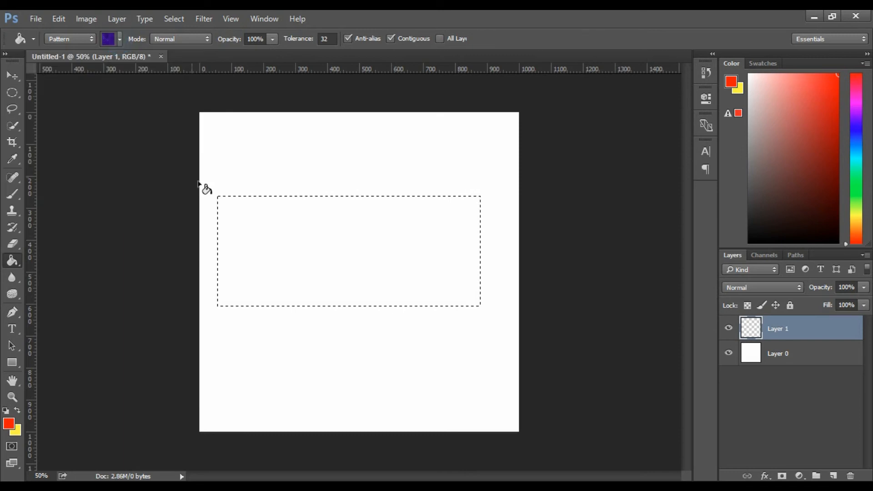
pyautogui.click(325, 245)
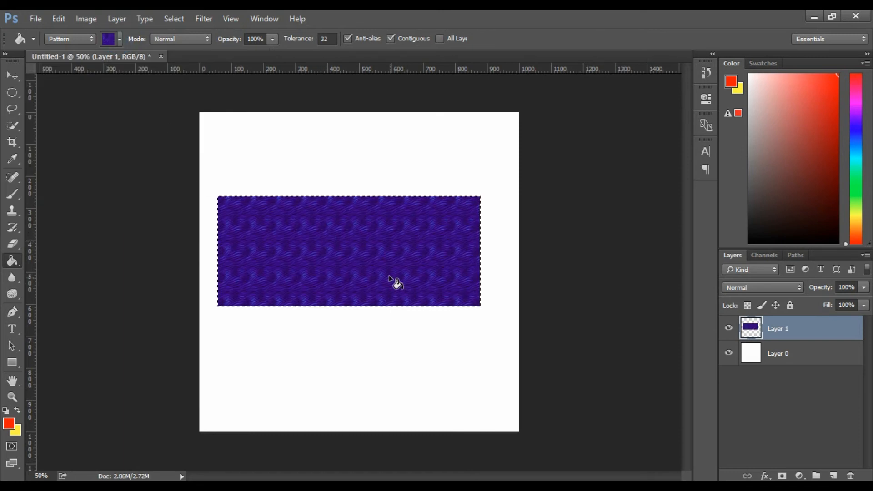
pyautogui.hotkey('ctrl', 'z')
pyautogui.rightClick(13, 263)
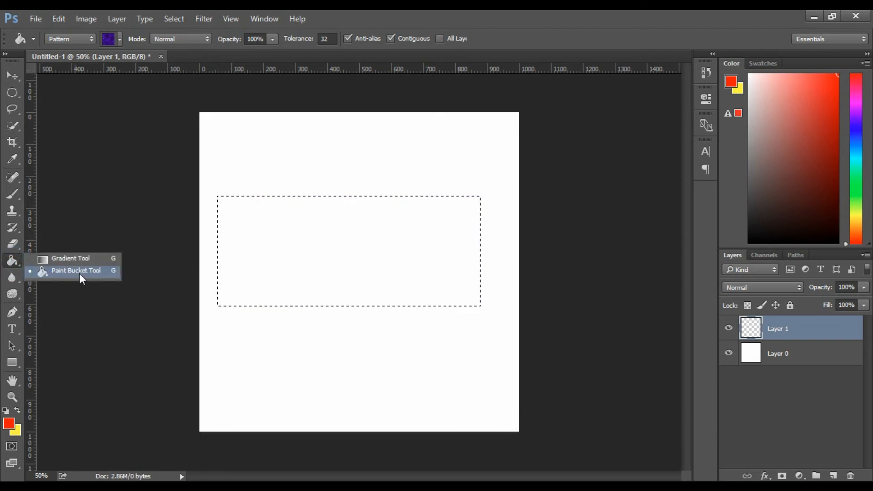
pyautogui.click(80, 274)
pyautogui.rightClick(14, 268)
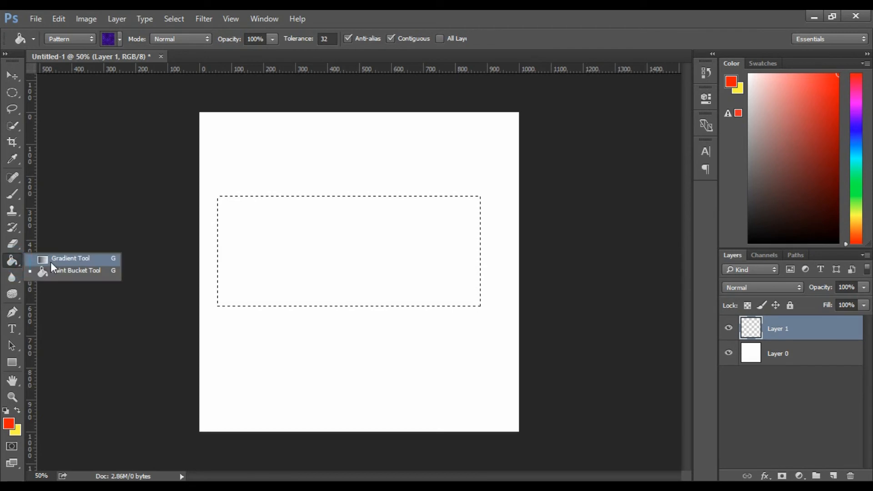
pyautogui.click(73, 276)
# - Activate the Blur tool and close the untitled document without saving its changes
pyautogui.moveTo(16, 277); pyautogui.dragTo(57, 273)
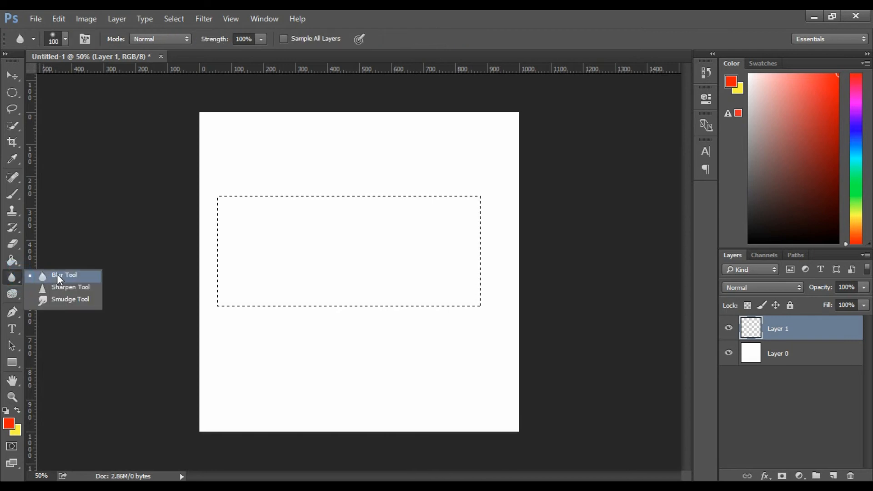
pyautogui.click(59, 277)
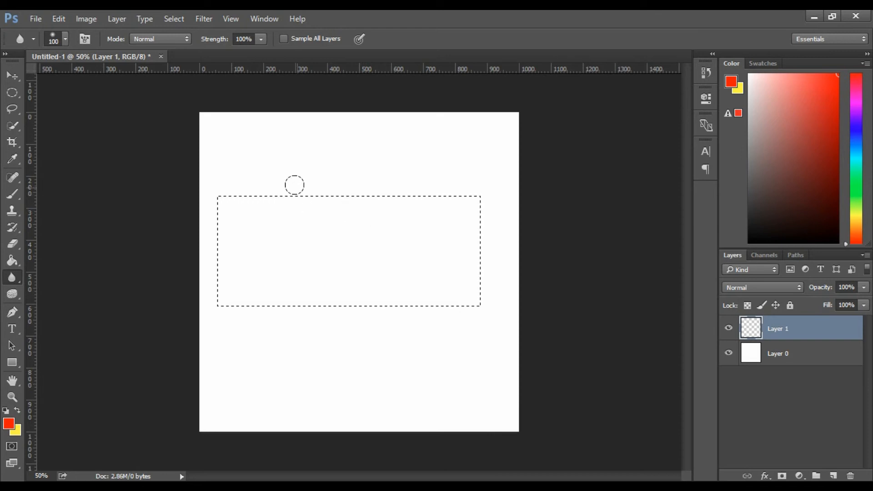
pyautogui.click(161, 57)
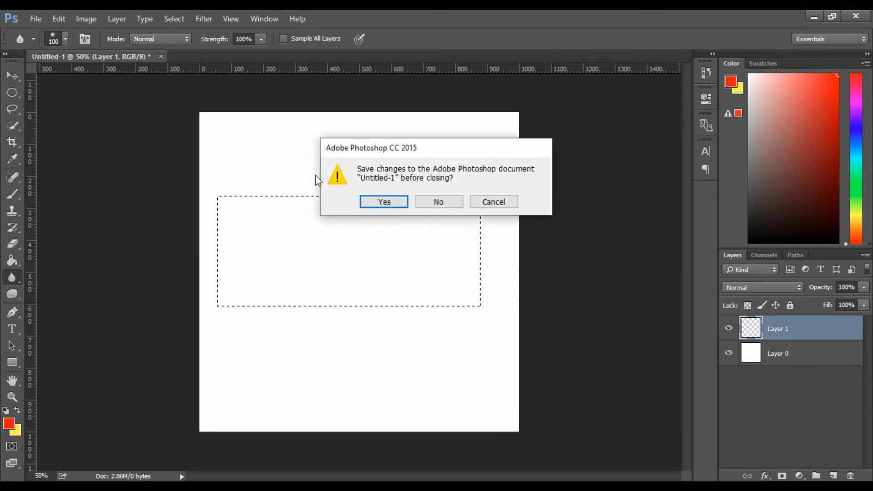
pyautogui.click(415, 199)
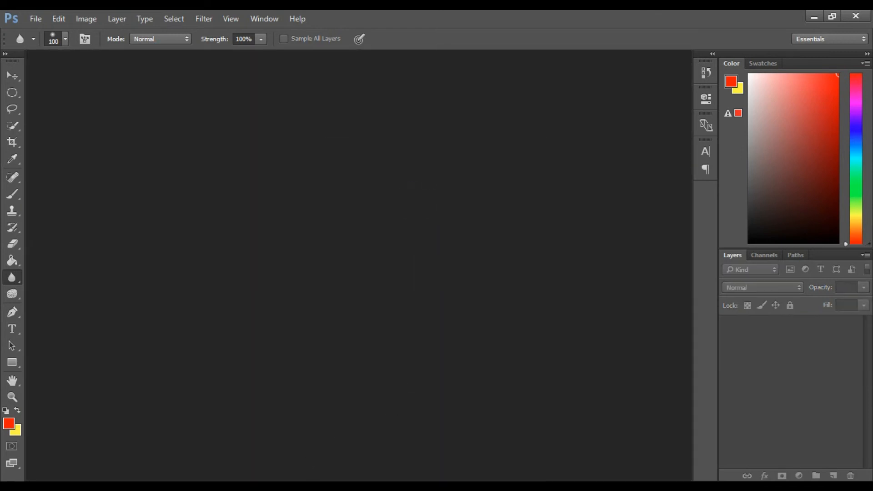
# - Switch to the File Explorer folder New folder (2) and open the red roses image 2.jpg in Photoshop
pyautogui.click(278, 486)
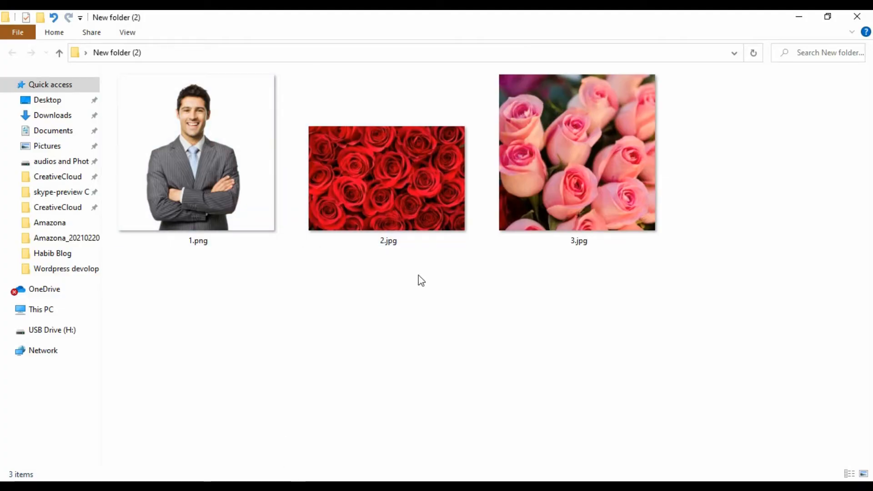
pyautogui.click(392, 193)
pyautogui.moveTo(390, 185); pyautogui.dragTo(421, 281)
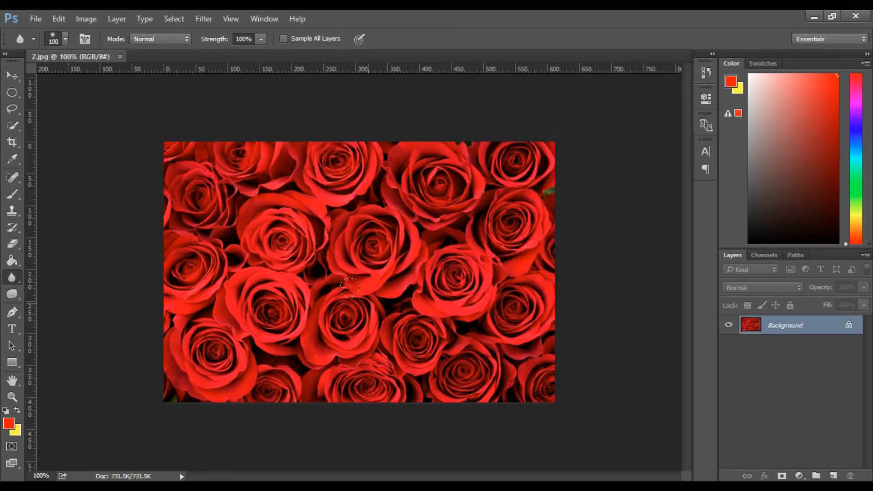
# - Activate the Blur tool and give it the first soft round brush preset at a size of 43 px
pyautogui.keyDown('alt'); pyautogui.scroll(3, 367, 291); pyautogui.keyUp('alt')
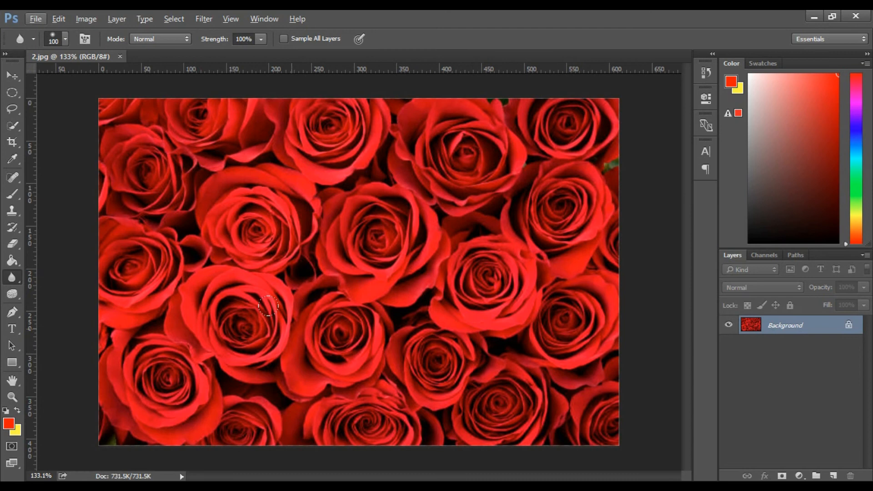
pyautogui.rightClick(13, 278)
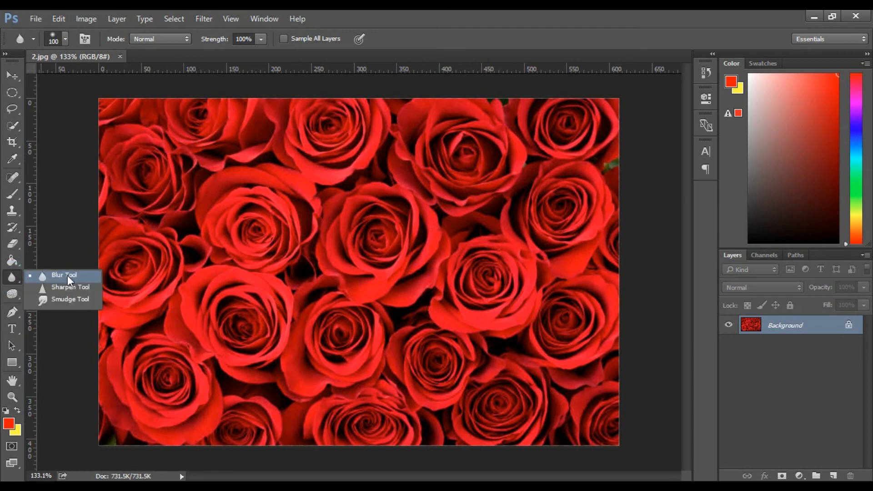
pyautogui.click(66, 275)
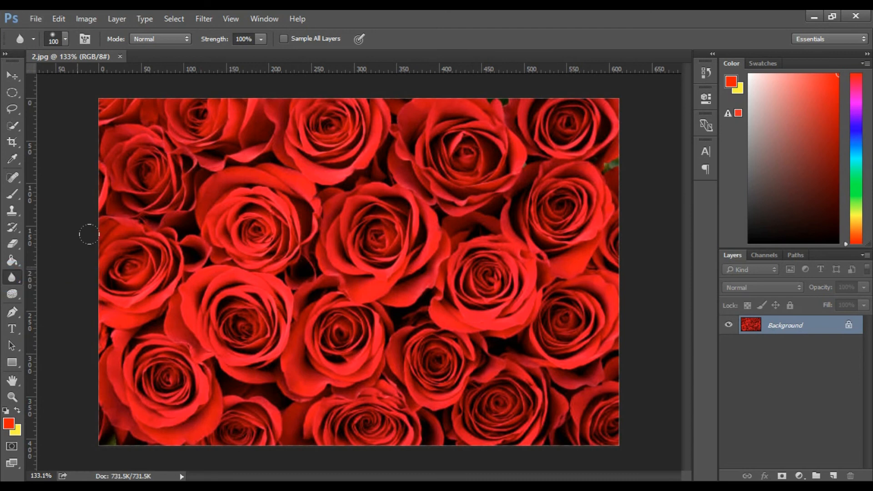
pyautogui.click(67, 41)
pyautogui.scroll(-1, 149, 249)
pyautogui.scroll(2, 149, 249)
pyautogui.click(22, 164)
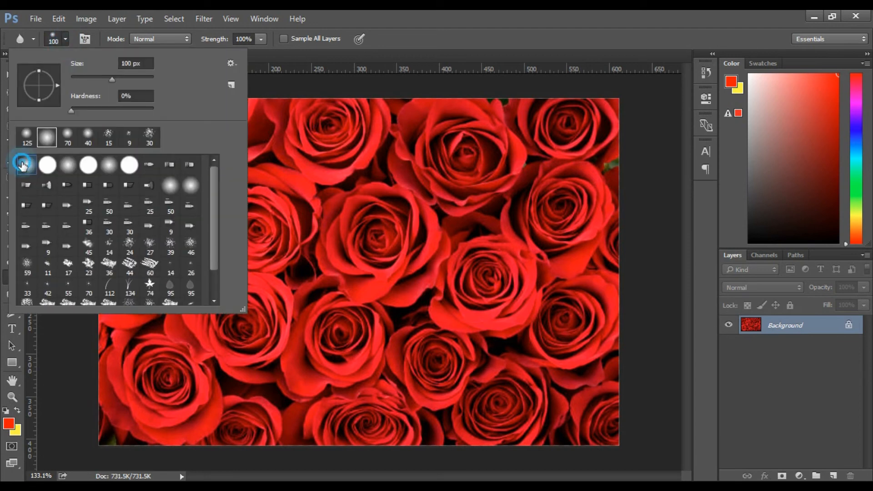
pyautogui.moveTo(111, 79); pyautogui.dragTo(88, 78)
pyautogui.press('BackSpace')
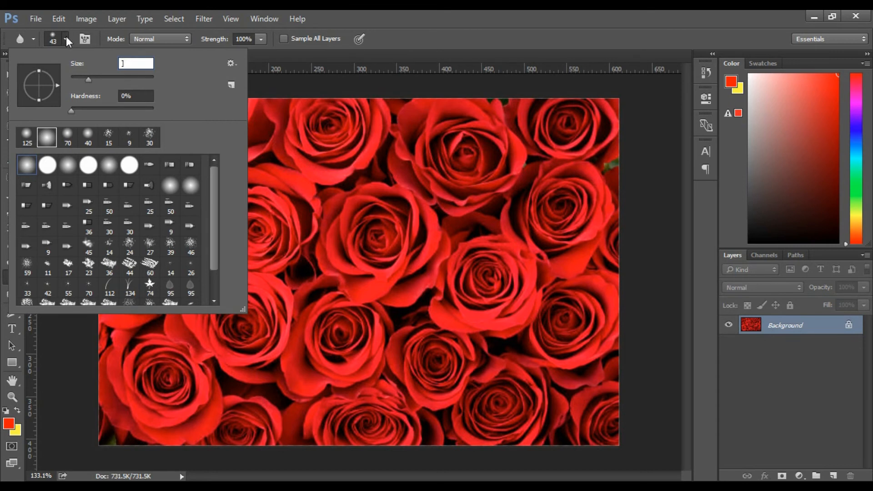
pyautogui.press('Return')
pyautogui.click(451, 209)
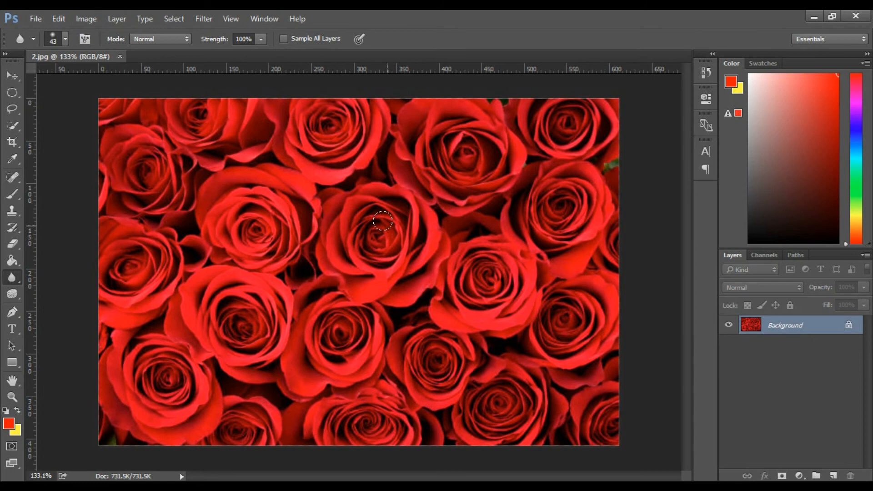
# - Enlarge the blur brush to 90 px and blur the large rose in the upper-left part of the photo at 100% strength
pyautogui.press(']')
pyautogui.press(']')
pyautogui.press(']')
pyautogui.press(']')
pyautogui.press(']')
pyautogui.moveTo(242, 225)
pyautogui.mouseDown()
pyautogui.moveTo(232, 209)
pyautogui.moveTo(258, 218)
pyautogui.moveTo(233, 191)
pyautogui.mouseUp()
pyautogui.hotkey('ctrl', 'z')
pyautogui.moveTo(241, 229); pyautogui.dragTo(239, 195)
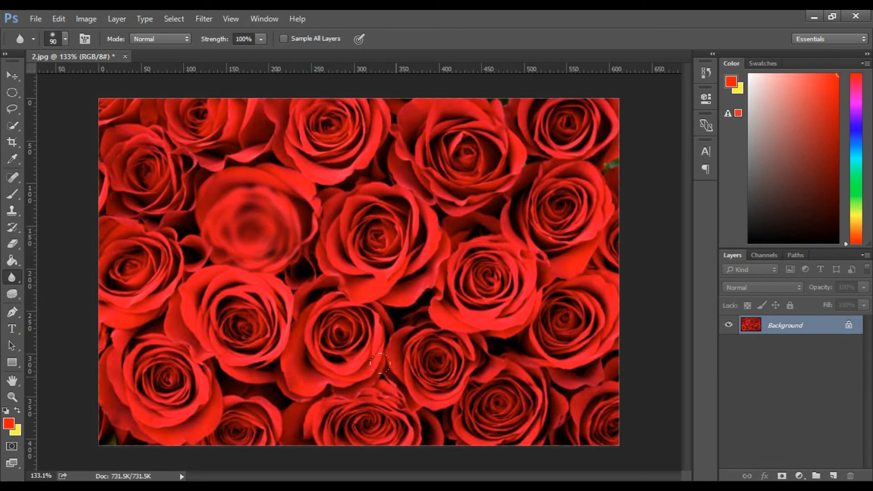
pyautogui.click(261, 40)
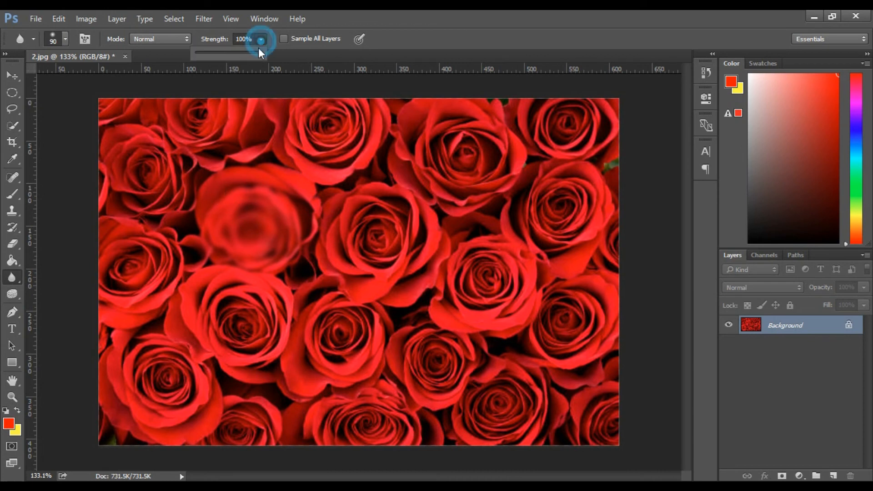
pyautogui.moveTo(258, 60)
pyautogui.mouseDown()
pyautogui.moveTo(223, 56)
pyautogui.moveTo(273, 55)
pyautogui.mouseUp()
# - Sharpen the centre of the rose in the upper-right part of the photo using the Sharpen tool with a 90 px brush
pyautogui.rightClick(15, 283)
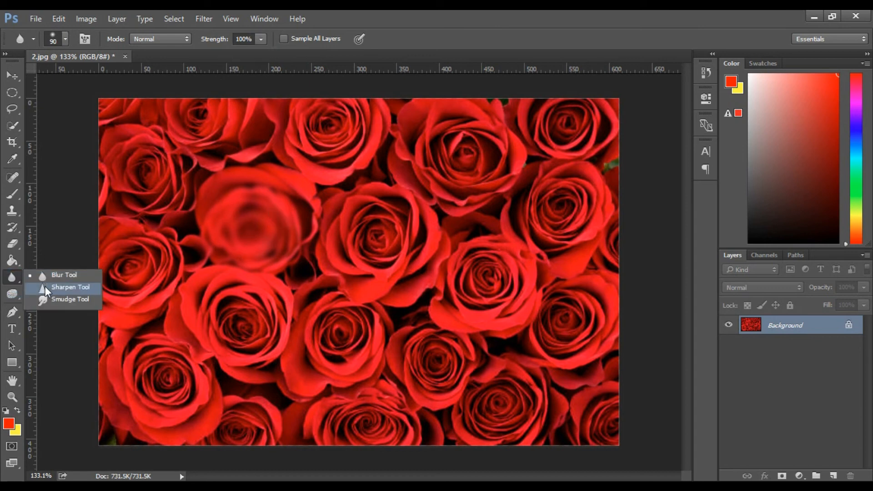
pyautogui.click(56, 287)
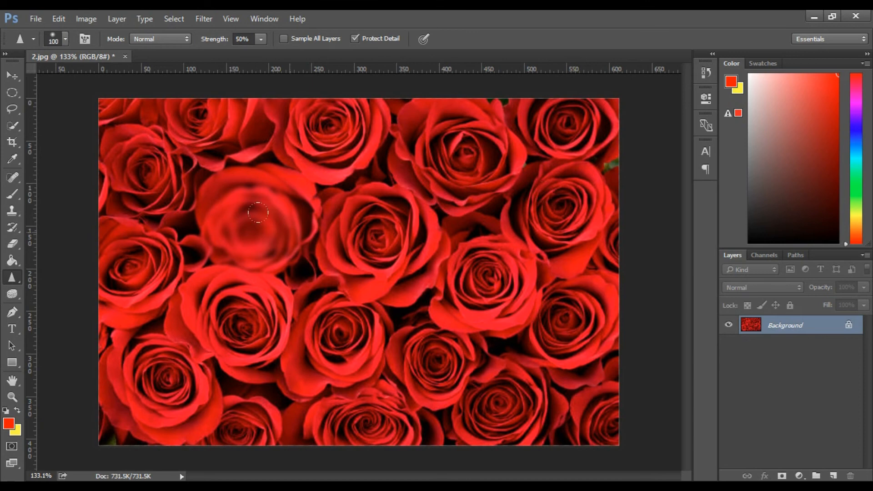
pyautogui.press('[')
pyautogui.moveTo(455, 143)
pyautogui.mouseDown()
pyautogui.moveTo(464, 153)
pyautogui.moveTo(447, 125)
pyautogui.mouseUp()
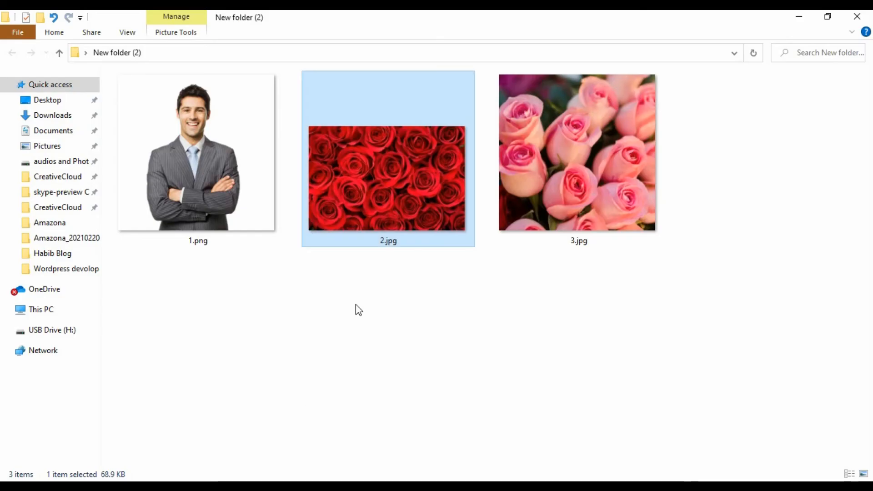
# - Close 2.jpg without saving its changes and open the pink roses image 3.jpg from the File Explorer folder New folder (2)
pyautogui.click(602, 186)
pyautogui.moveTo(602, 185); pyautogui.dragTo(564, 230)
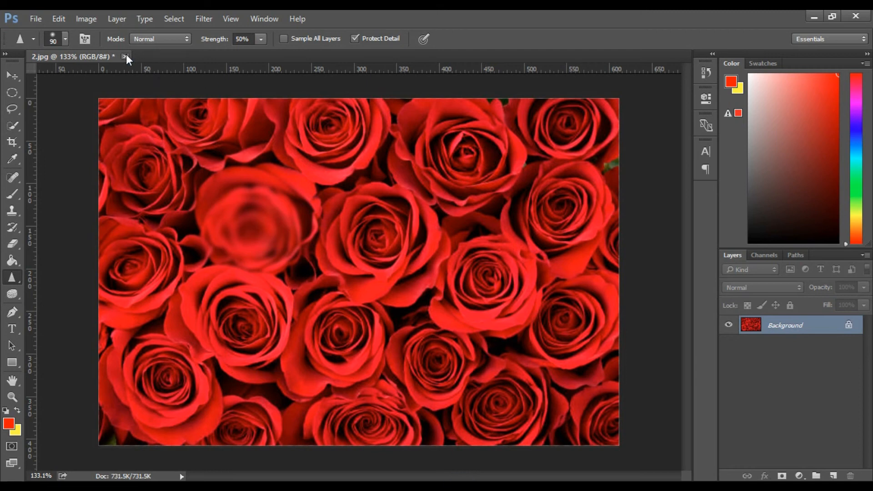
pyautogui.click(125, 55)
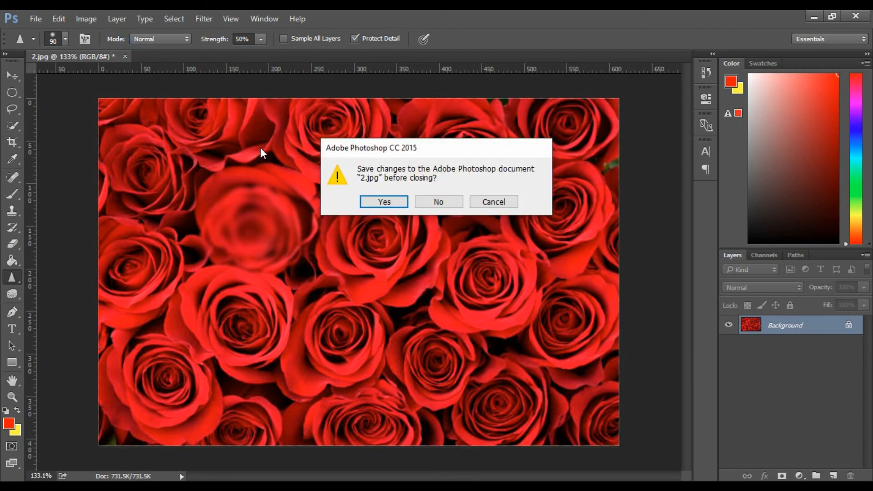
pyautogui.click(436, 202)
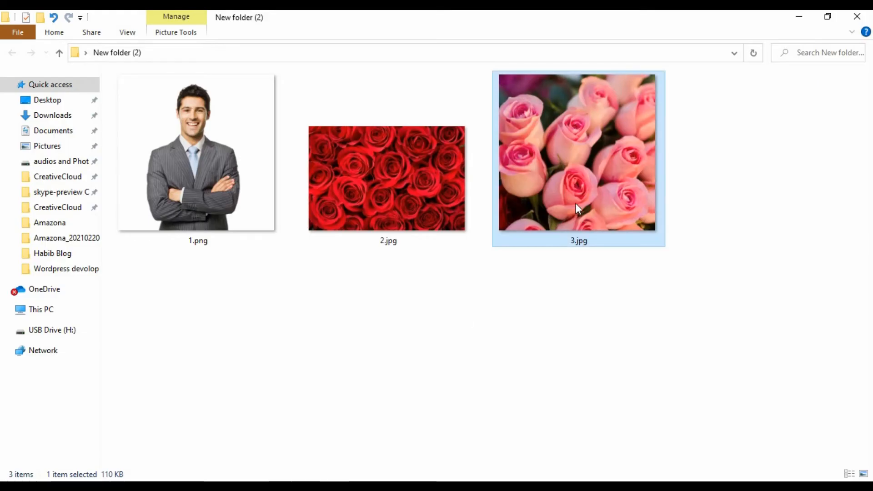
pyautogui.moveTo(577, 205); pyautogui.dragTo(417, 274)
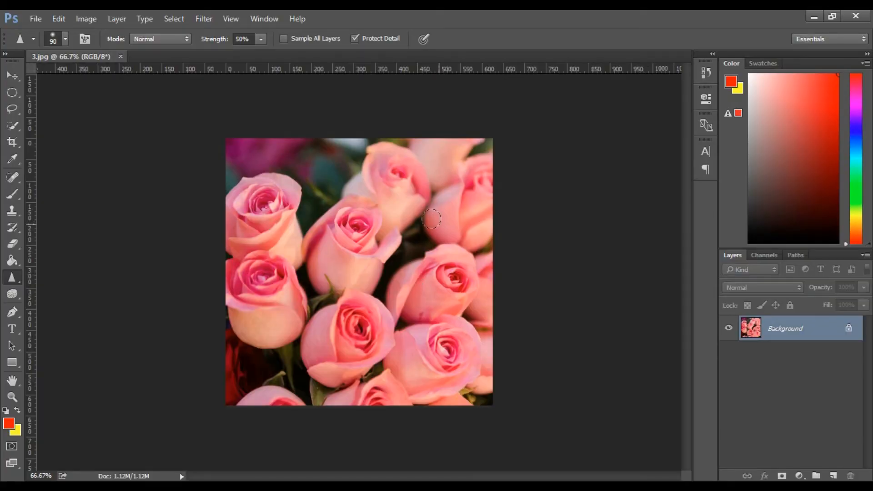
# - Sharpen the centres of the two pink roses near the upper-right part of the photo with the Sharpen tool
pyautogui.keyDown('alt'); pyautogui.scroll(2, 432, 219); pyautogui.keyUp('alt')
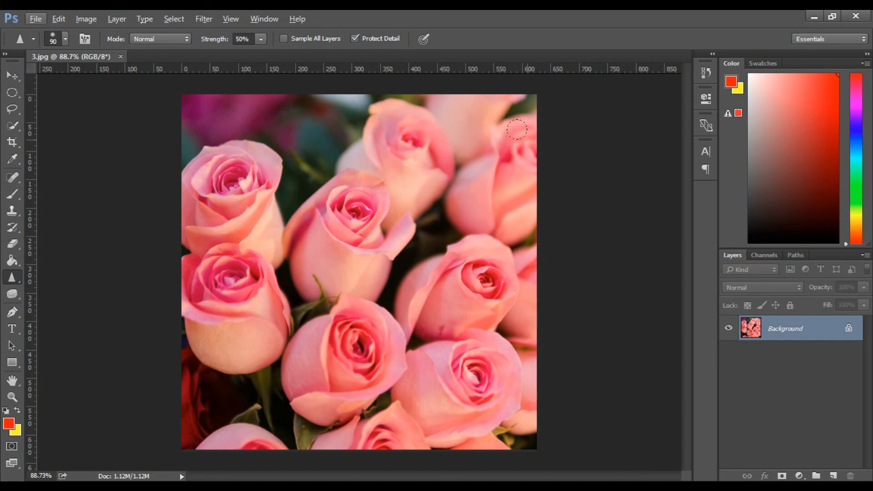
pyautogui.rightClick(12, 277)
pyautogui.click(54, 285)
pyautogui.moveTo(508, 162); pyautogui.dragTo(525, 148)
pyautogui.moveTo(387, 136)
pyautogui.mouseDown()
pyautogui.moveTo(401, 117)
pyautogui.moveTo(383, 124)
pyautogui.moveTo(408, 151)
pyautogui.moveTo(408, 106)
pyautogui.moveTo(396, 119)
pyautogui.moveTo(398, 151)
pyautogui.moveTo(397, 135)
pyautogui.moveTo(415, 127)
pyautogui.mouseUp()
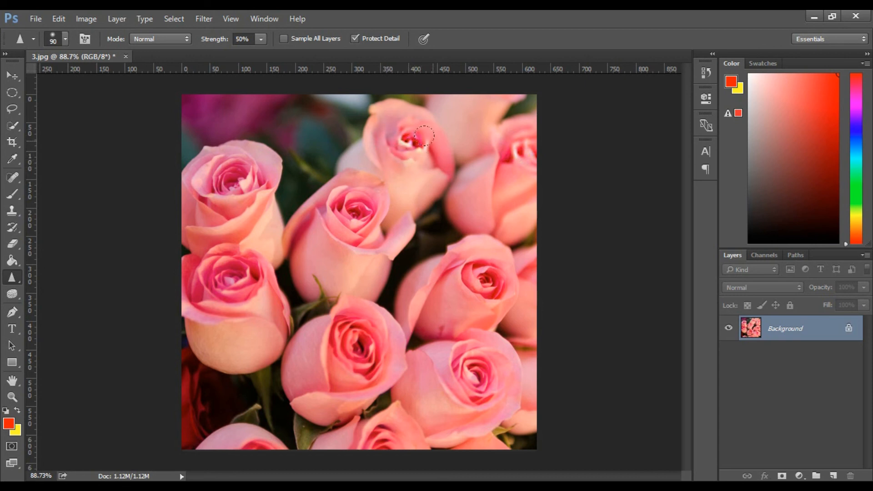
# - Blur the centre of the middle pink rose with the Blur tool at 100% strength
pyautogui.rightClick(12, 276)
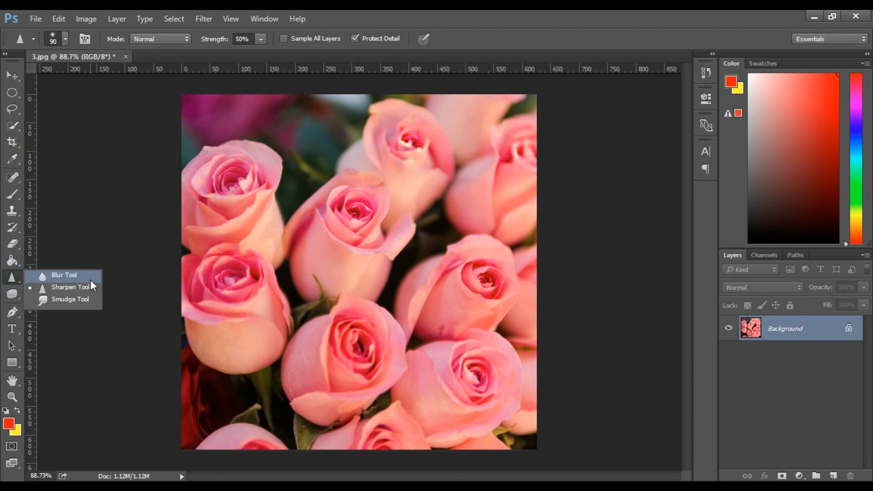
pyautogui.click(72, 289)
pyautogui.click(76, 279)
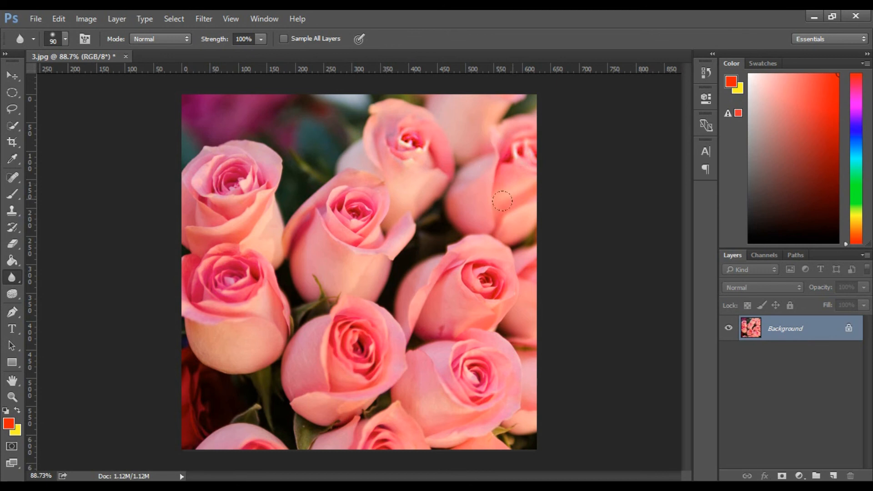
pyautogui.moveTo(349, 214)
pyautogui.mouseDown()
pyautogui.moveTo(358, 185)
pyautogui.moveTo(343, 183)
pyautogui.moveTo(351, 212)
pyautogui.moveTo(344, 216)
pyautogui.moveTo(335, 190)
pyautogui.moveTo(324, 208)
pyautogui.moveTo(341, 189)
pyautogui.moveTo(363, 224)
pyautogui.moveTo(383, 200)
pyautogui.moveTo(343, 218)
pyautogui.moveTo(343, 203)
pyautogui.moveTo(374, 200)
pyautogui.moveTo(339, 216)
pyautogui.mouseUp()
# - Sharpen the blurred centre of the middle pink rose with the Sharpen tool at 50% strength
pyautogui.rightClick(15, 280)
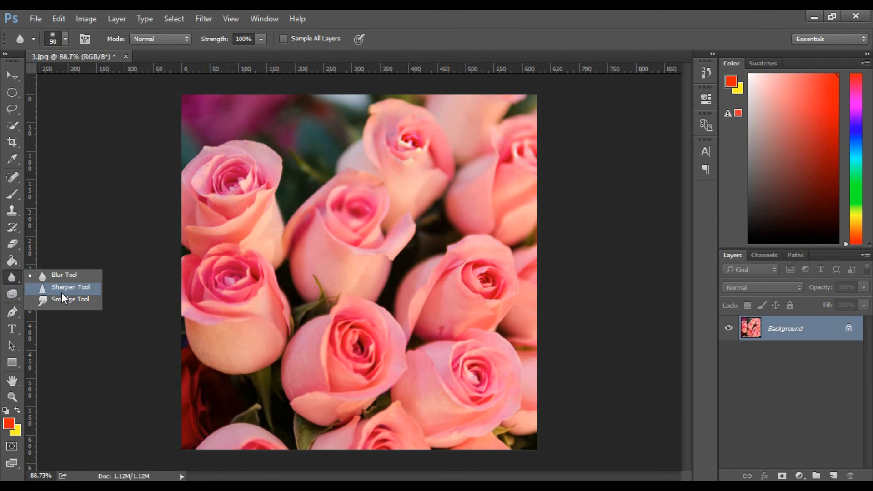
pyautogui.click(62, 291)
pyautogui.moveTo(354, 207)
pyautogui.mouseDown()
pyautogui.moveTo(346, 226)
pyautogui.moveTo(364, 234)
pyautogui.moveTo(337, 190)
pyautogui.moveTo(331, 201)
pyautogui.moveTo(347, 213)
pyautogui.moveTo(348, 197)
pyautogui.moveTo(322, 192)
pyautogui.moveTo(342, 201)
pyautogui.moveTo(352, 225)
pyautogui.moveTo(364, 198)
pyautogui.mouseUp()
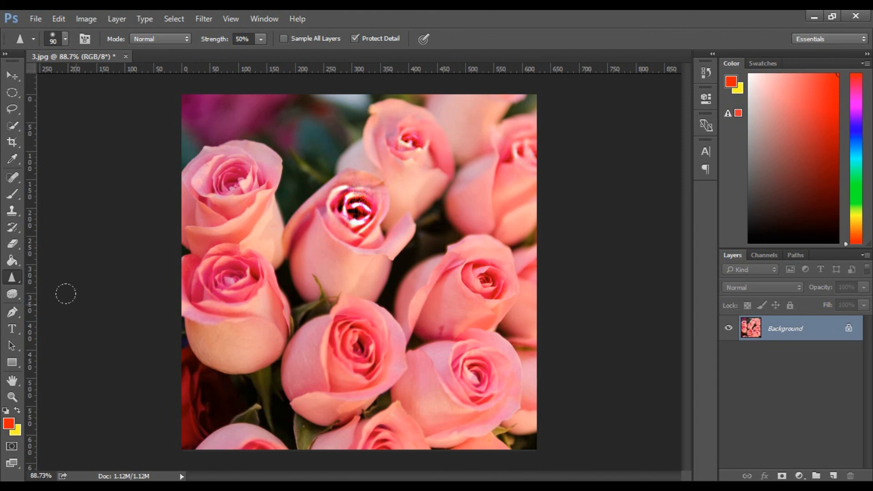
# - Close 3.jpg without saving its changes and activate the Smudge tool
pyautogui.click(127, 56)
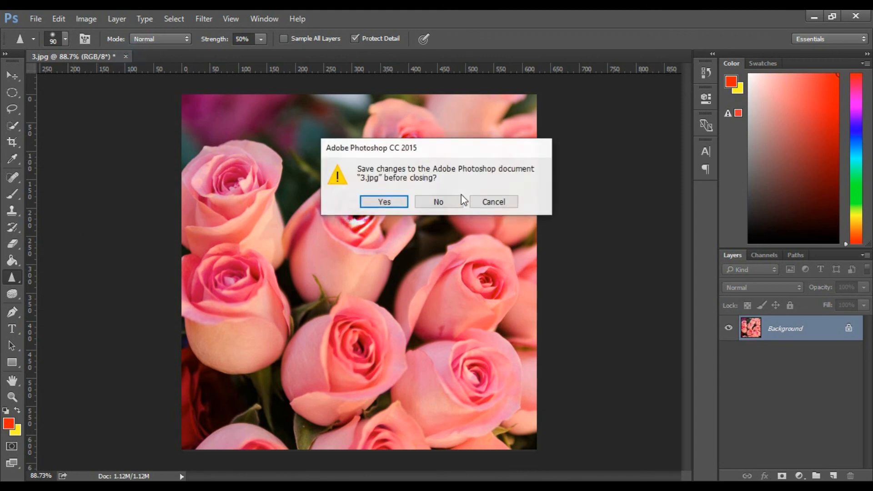
pyautogui.click(448, 203)
pyautogui.moveTo(26, 274)
pyautogui.mouseDown()
pyautogui.moveTo(44, 284)
pyautogui.moveTo(49, 302)
pyautogui.moveTo(66, 300)
pyautogui.mouseUp()
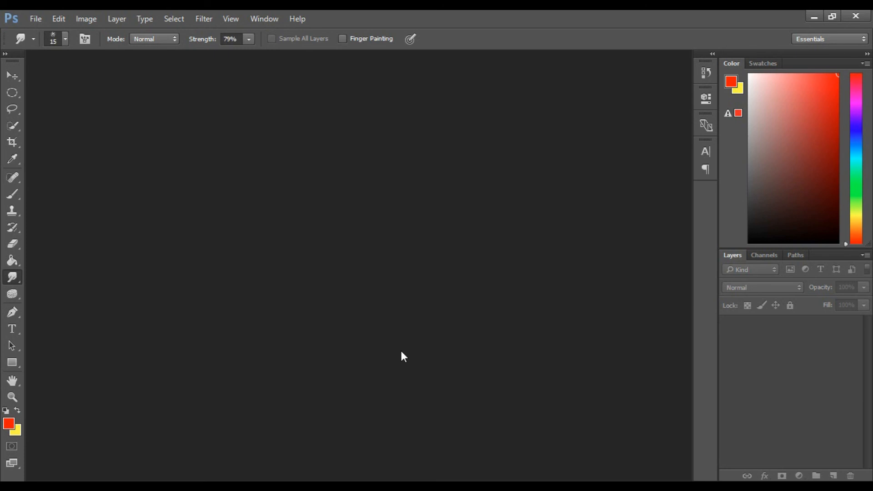
# - Switch to the File Explorer folder New folder (2) and open the portrait 1.png in Photoshop
pyautogui.hotkey('alt', 'Tab')
pyautogui.moveTo(216, 177); pyautogui.dragTo(413, 299)
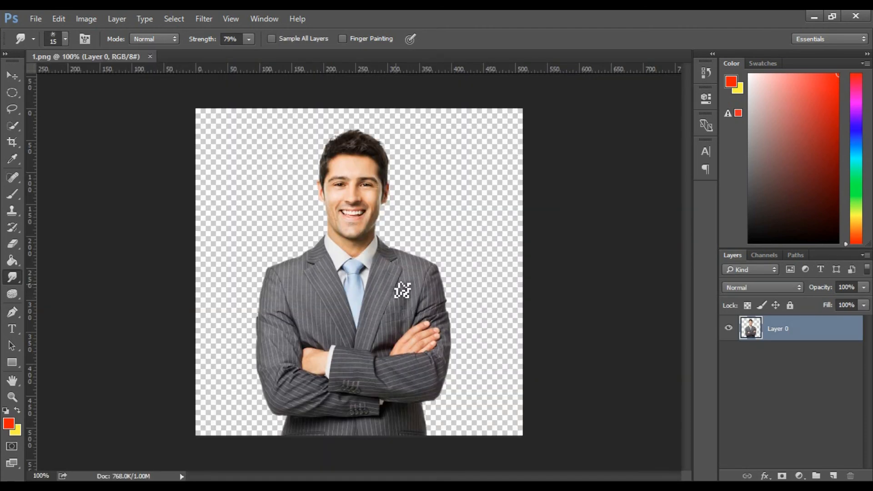
pyautogui.scroll(3, 372, 187)
pyautogui.scroll(-3, 372, 186)
# - Add a new layer beneath Layer 0 and fill it with the foreground colour white ffffff
pyautogui.click(833, 476)
pyautogui.moveTo(810, 328); pyautogui.dragTo(801, 389)
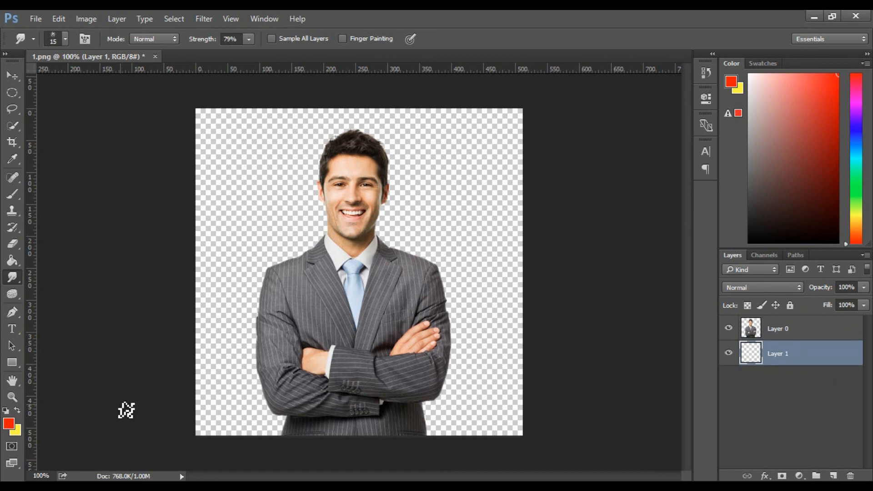
pyautogui.click(8, 425)
pyautogui.moveTo(504, 157); pyautogui.dragTo(508, 125)
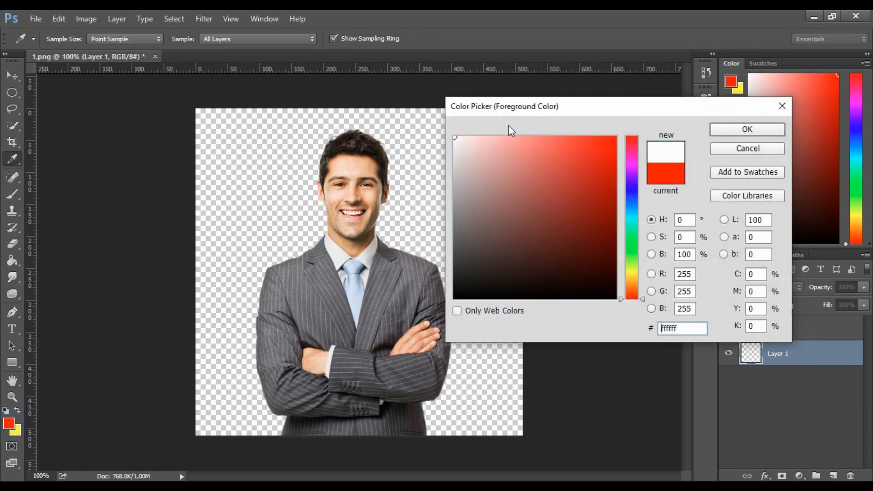
pyautogui.click(747, 130)
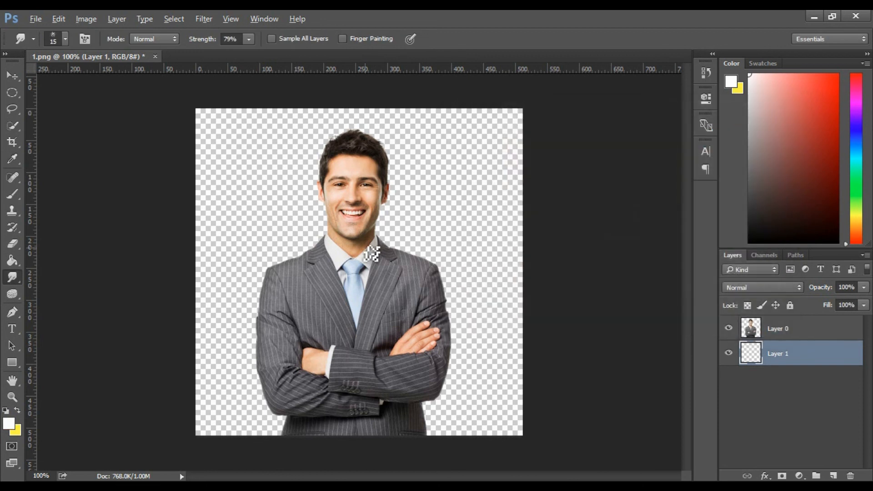
pyautogui.hotkey('alt', 'BackSpace')
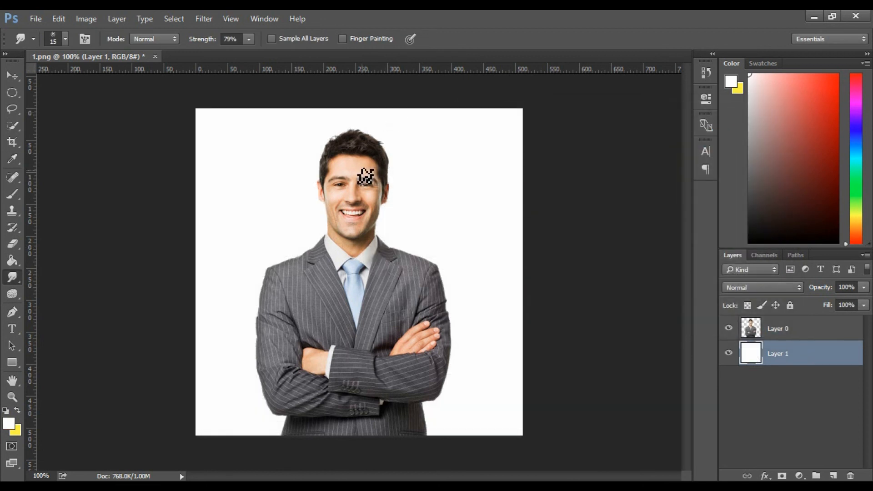
# - Select the Smudge tool with the 24 px spatter brush preset and set its size to 29 px for the man's hair
pyautogui.scroll(5, 371, 131)
pyautogui.moveTo(463, 169); pyautogui.dragTo(476, 296)
pyautogui.rightClick(13, 276)
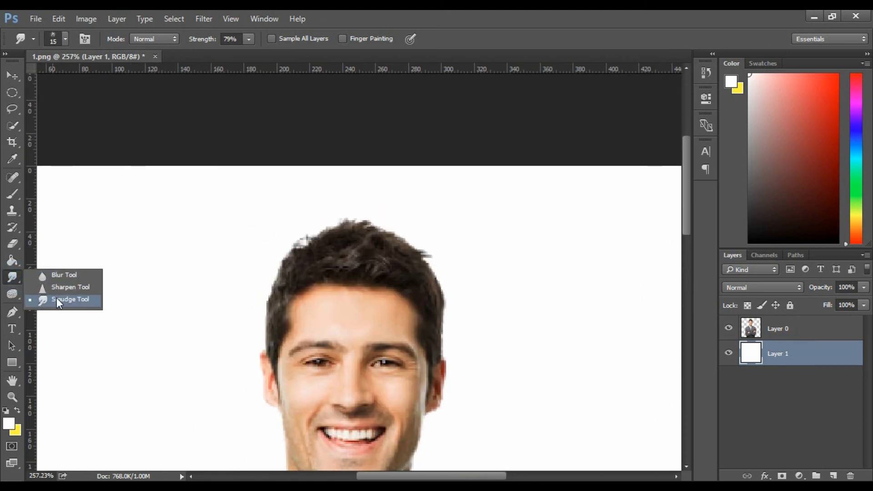
pyautogui.click(57, 299)
pyautogui.click(64, 38)
pyautogui.scroll(-3, 133, 204)
pyautogui.scroll(3, 129, 207)
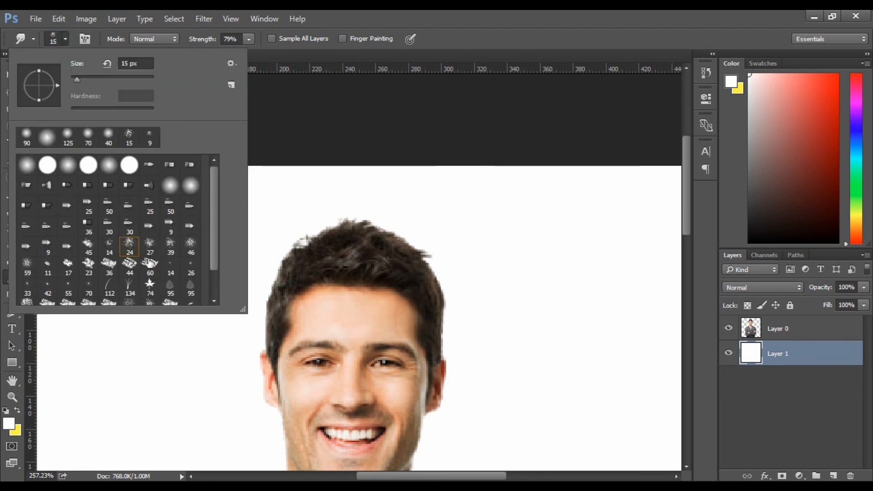
pyautogui.click(127, 247)
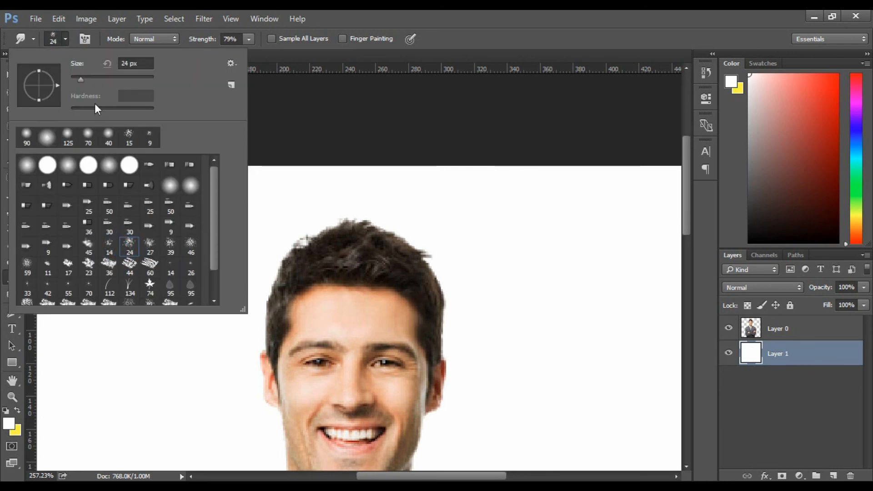
pyautogui.click(86, 79)
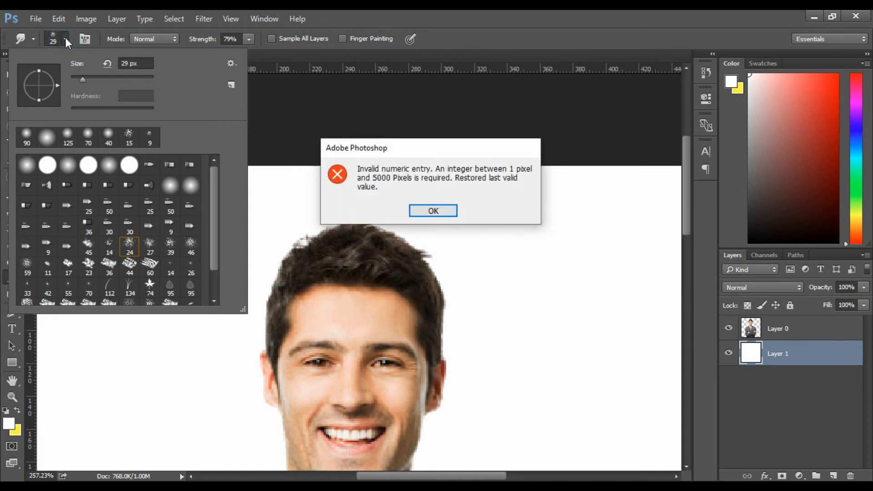
pyautogui.click(419, 207)
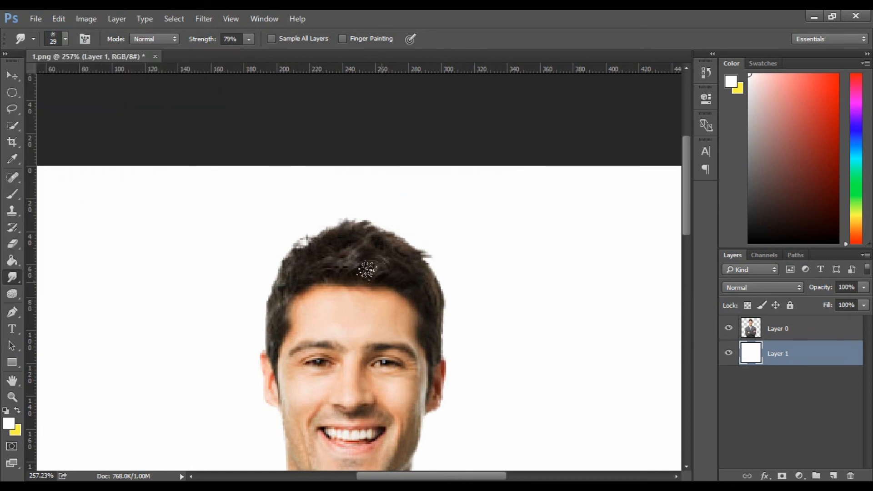
pyautogui.scroll(3, 365, 266)
pyautogui.scroll(-2, 386, 267)
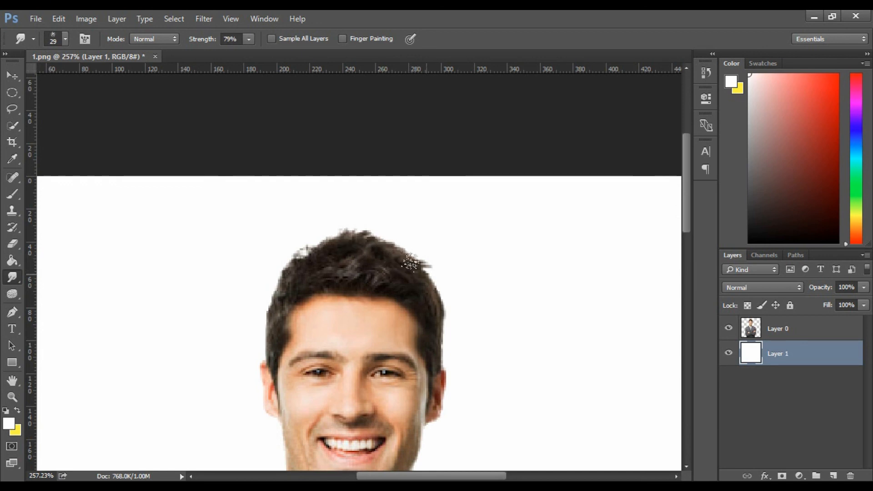
pyautogui.scroll(-2, 409, 264)
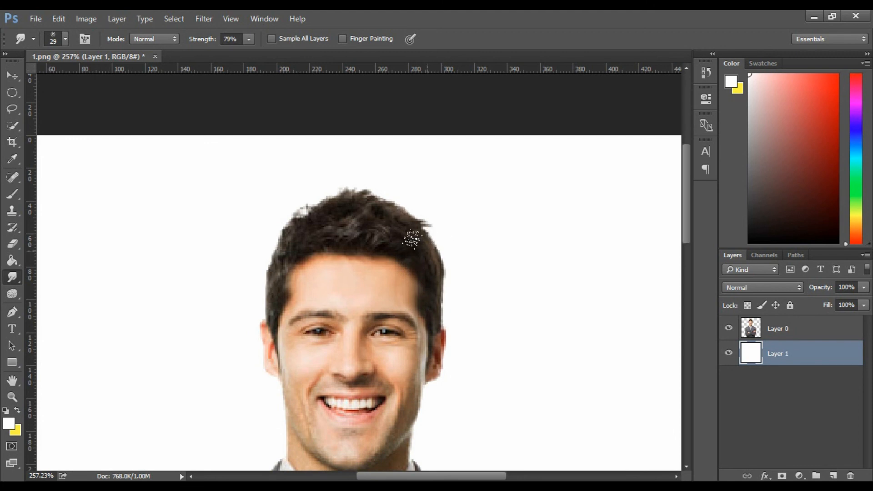
# - Try to smudge the top of the man's hair upwards on Layer 1 with a 15 px brush at 100% strength
pyautogui.moveTo(405, 226)
pyautogui.mouseDown()
pyautogui.moveTo(414, 199)
pyautogui.moveTo(403, 197)
pyautogui.mouseUp()
pyautogui.click(249, 39)
pyautogui.moveTo(250, 51); pyautogui.dragTo(276, 51)
pyautogui.moveTo(394, 229); pyautogui.dragTo(395, 179)
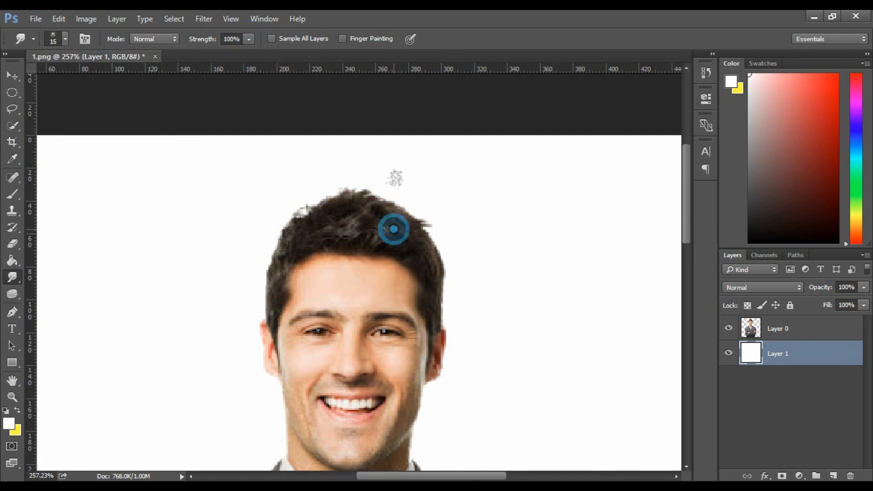
# - Smudge the hair on Layer 0 upwards and outwards along the top and both sides of the head at 78% strength
pyautogui.click(775, 336)
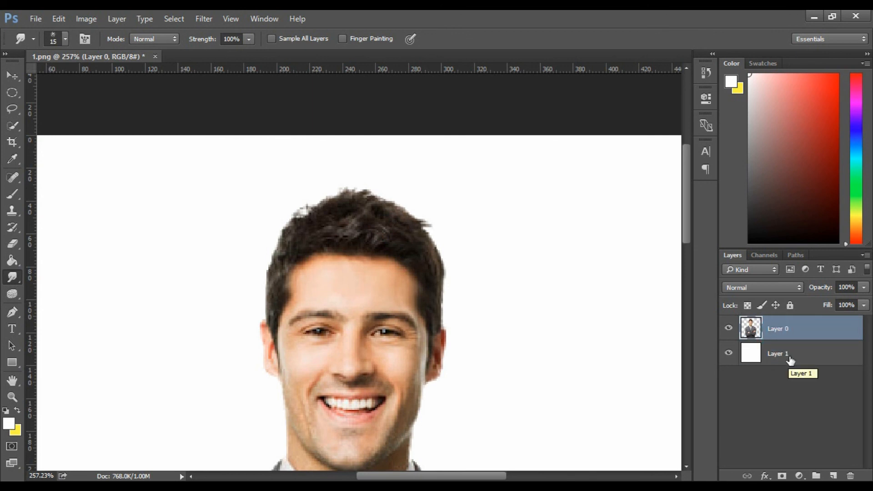
pyautogui.click(249, 40)
pyautogui.moveTo(249, 54); pyautogui.dragTo(234, 56)
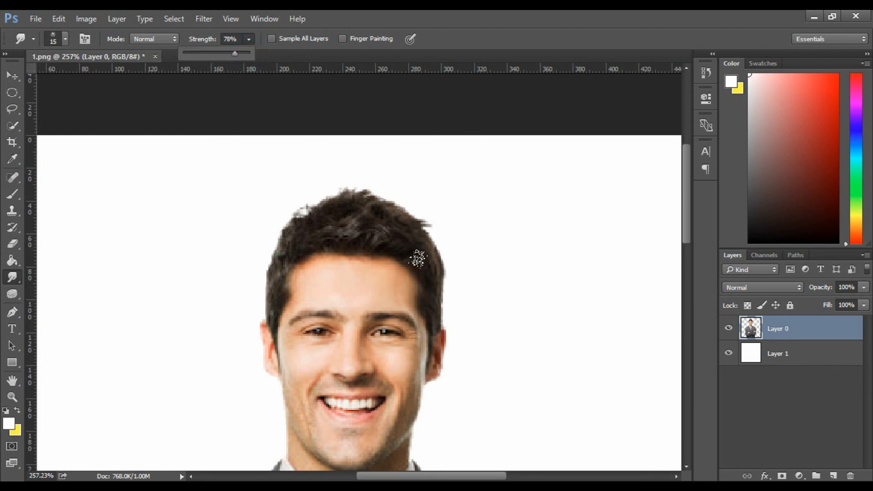
pyautogui.moveTo(377, 213); pyautogui.dragTo(383, 194)
pyautogui.moveTo(369, 222)
pyautogui.mouseDown()
pyautogui.moveTo(372, 182)
pyautogui.moveTo(369, 208)
pyautogui.moveTo(365, 177)
pyautogui.moveTo(351, 184)
pyautogui.moveTo(348, 203)
pyautogui.moveTo(350, 183)
pyautogui.moveTo(348, 202)
pyautogui.moveTo(339, 180)
pyautogui.mouseUp()
pyautogui.moveTo(338, 217)
pyautogui.mouseDown()
pyautogui.moveTo(323, 226)
pyautogui.moveTo(325, 187)
pyautogui.moveTo(332, 214)
pyautogui.moveTo(333, 188)
pyautogui.moveTo(310, 214)
pyautogui.moveTo(306, 196)
pyautogui.moveTo(303, 225)
pyautogui.moveTo(298, 206)
pyautogui.mouseUp()
pyautogui.moveTo(298, 236); pyautogui.dragTo(295, 207)
pyautogui.moveTo(397, 226)
pyautogui.mouseDown()
pyautogui.moveTo(398, 182)
pyautogui.moveTo(377, 220)
pyautogui.moveTo(383, 188)
pyautogui.mouseUp()
pyautogui.moveTo(411, 233)
pyautogui.mouseDown()
pyautogui.moveTo(408, 212)
pyautogui.moveTo(409, 232)
pyautogui.moveTo(406, 183)
pyautogui.moveTo(400, 237)
pyautogui.moveTo(423, 223)
pyautogui.moveTo(412, 235)
pyautogui.moveTo(424, 206)
pyautogui.mouseUp()
pyautogui.moveTo(425, 249)
pyautogui.mouseDown()
pyautogui.moveTo(432, 274)
pyautogui.moveTo(445, 282)
pyautogui.moveTo(432, 283)
pyautogui.moveTo(454, 284)
pyautogui.moveTo(430, 296)
pyautogui.moveTo(449, 305)
pyautogui.moveTo(433, 307)
pyautogui.moveTo(456, 321)
pyautogui.mouseUp()
pyautogui.moveTo(312, 228)
pyautogui.mouseDown()
pyautogui.moveTo(287, 229)
pyautogui.moveTo(290, 248)
pyautogui.moveTo(278, 267)
pyautogui.moveTo(275, 234)
pyautogui.mouseUp()
pyautogui.moveTo(276, 269); pyautogui.dragTo(263, 250)
pyautogui.moveTo(277, 290)
pyautogui.mouseDown()
pyautogui.moveTo(254, 275)
pyautogui.moveTo(271, 270)
pyautogui.moveTo(263, 264)
pyautogui.mouseUp()
pyautogui.moveTo(277, 283)
pyautogui.mouseDown()
pyautogui.moveTo(262, 273)
pyautogui.moveTo(265, 301)
pyautogui.moveTo(258, 297)
pyautogui.mouseUp()
pyautogui.moveTo(267, 308)
pyautogui.mouseDown()
pyautogui.moveTo(274, 211)
pyautogui.moveTo(275, 235)
pyautogui.moveTo(304, 209)
pyautogui.mouseUp()
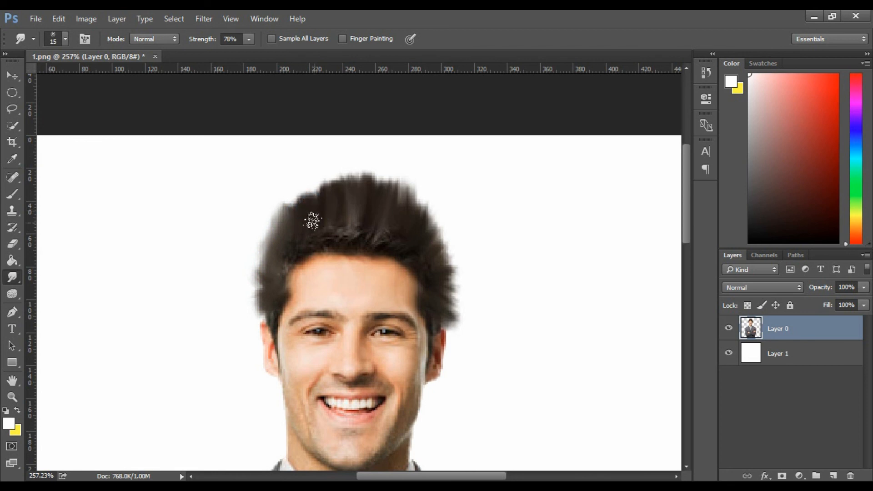
# - Examine the smudged hair up close and in relation to the whole portrait
pyautogui.scroll(-1, 353, 262)
pyautogui.scroll(-4, 353, 264)
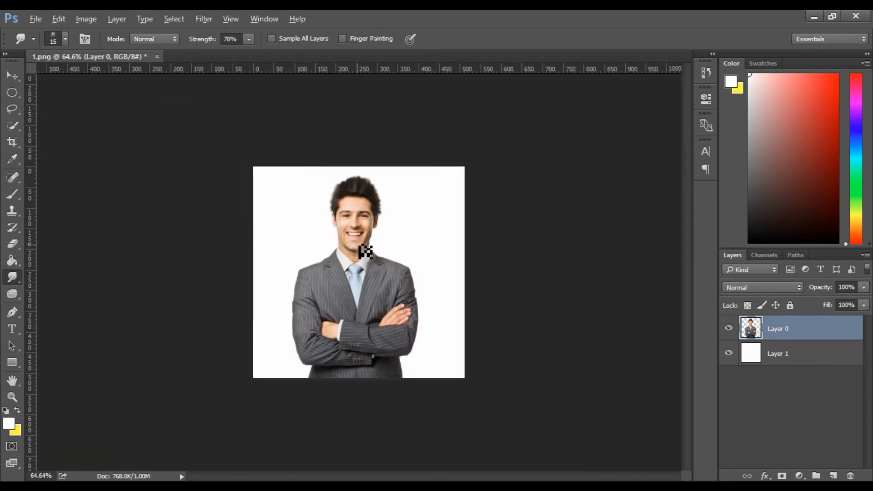
pyautogui.scroll(2, 405, 176)
pyautogui.scroll(4, 351, 150)
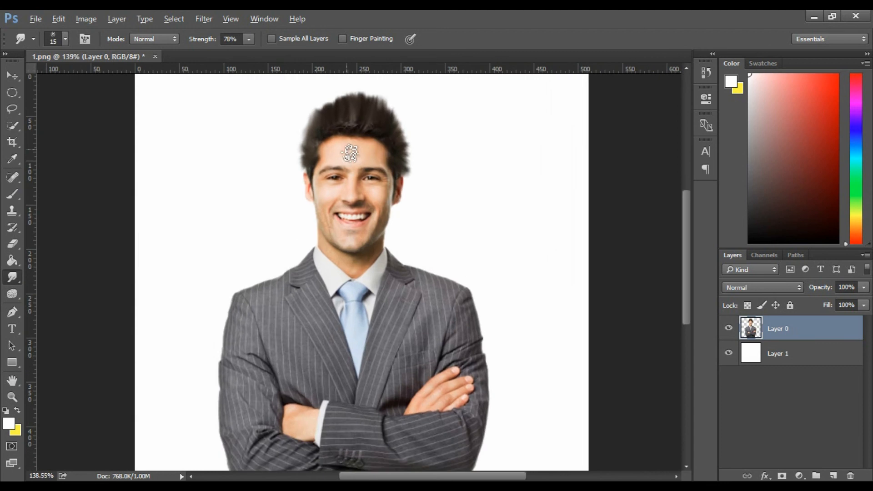
pyautogui.scroll(1, 371, 152)
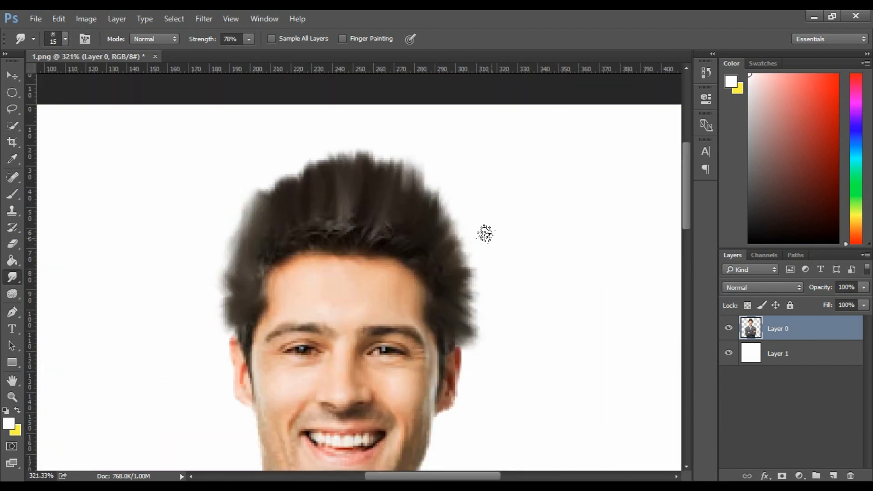
pyautogui.scroll(-3, 498, 232)
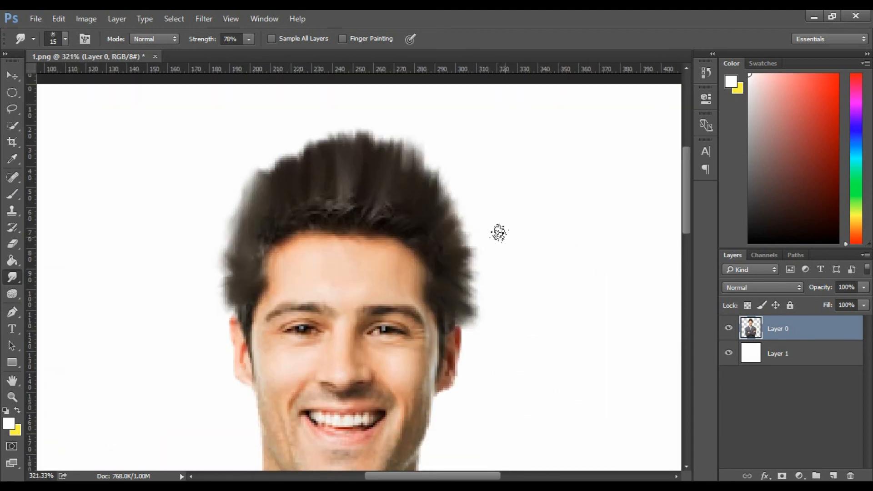
pyautogui.scroll(-1, 468, 245)
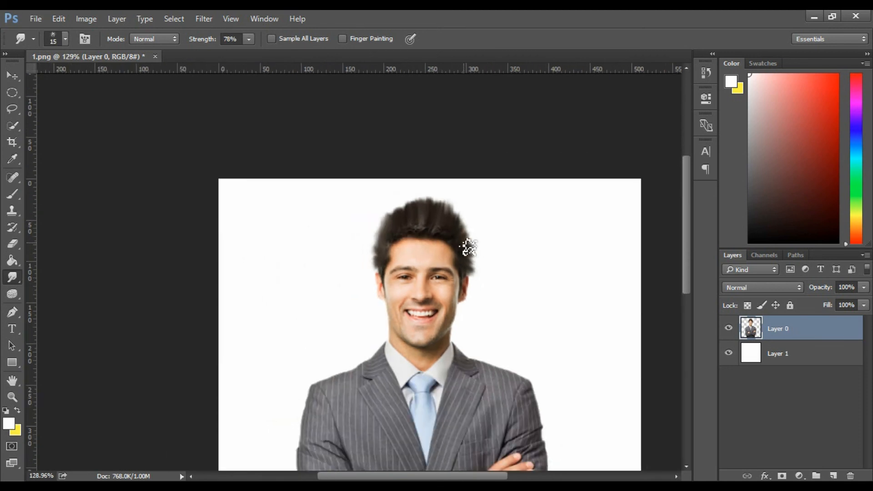
pyautogui.scroll(-2, 468, 247)
pyautogui.scroll(1, 469, 248)
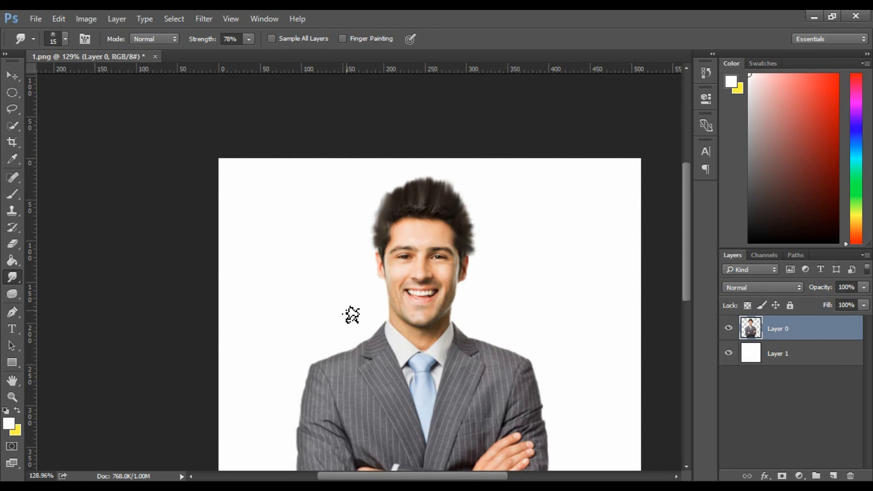
# - Choose the Sharpen tool from the Blur and Smudge group and switch to the Paint Bucket tool
pyautogui.rightClick(14, 280)
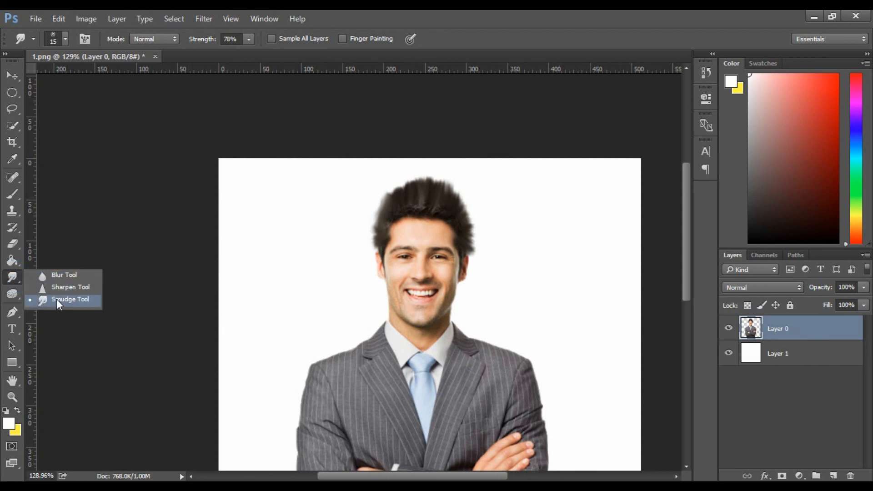
pyautogui.click(49, 289)
pyautogui.click(12, 261)
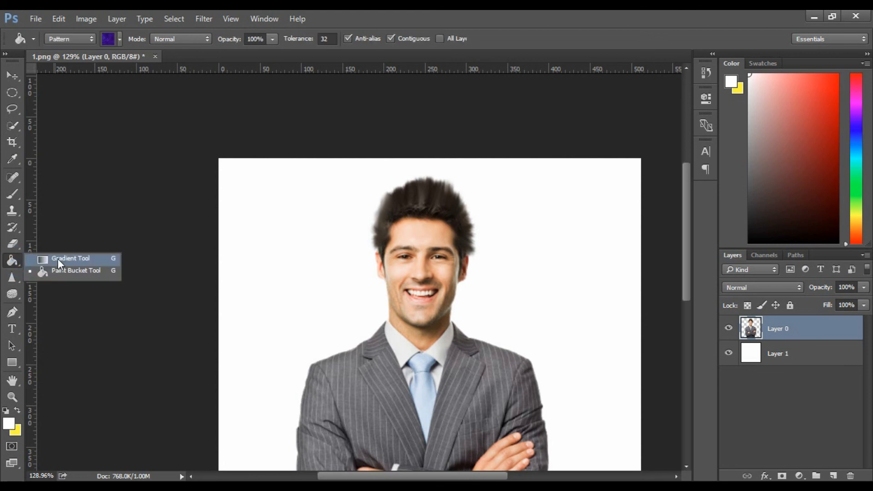
pyautogui.click(61, 272)
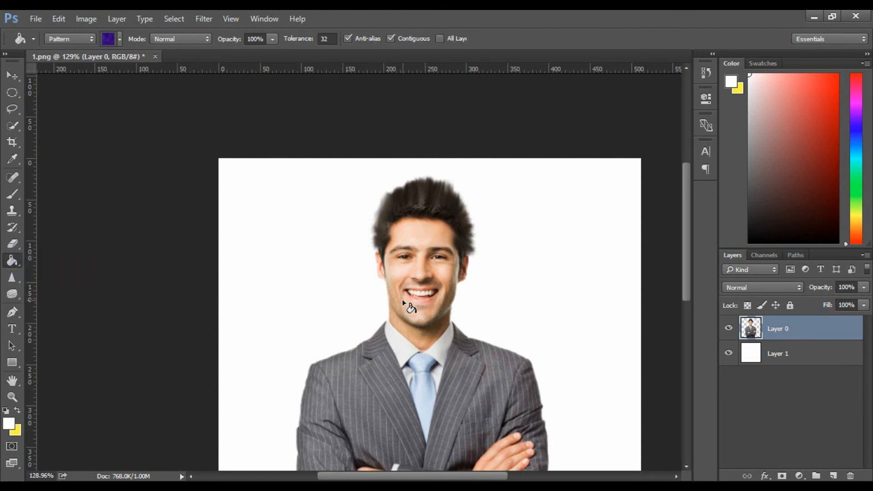
pyautogui.scroll(-5, 409, 279)
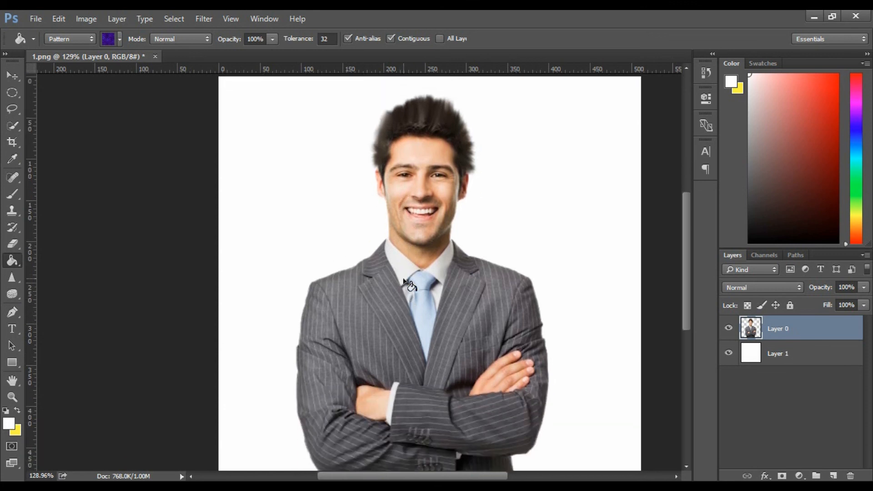
pyautogui.scroll(-3, 440, 283)
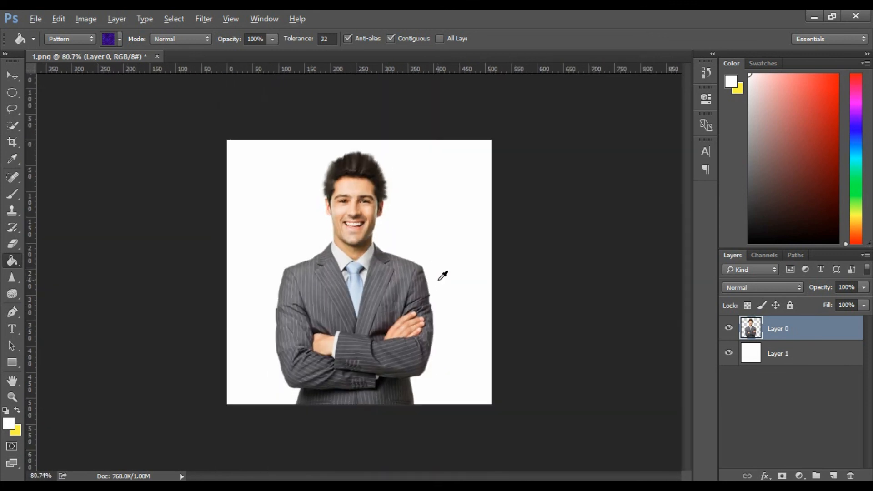